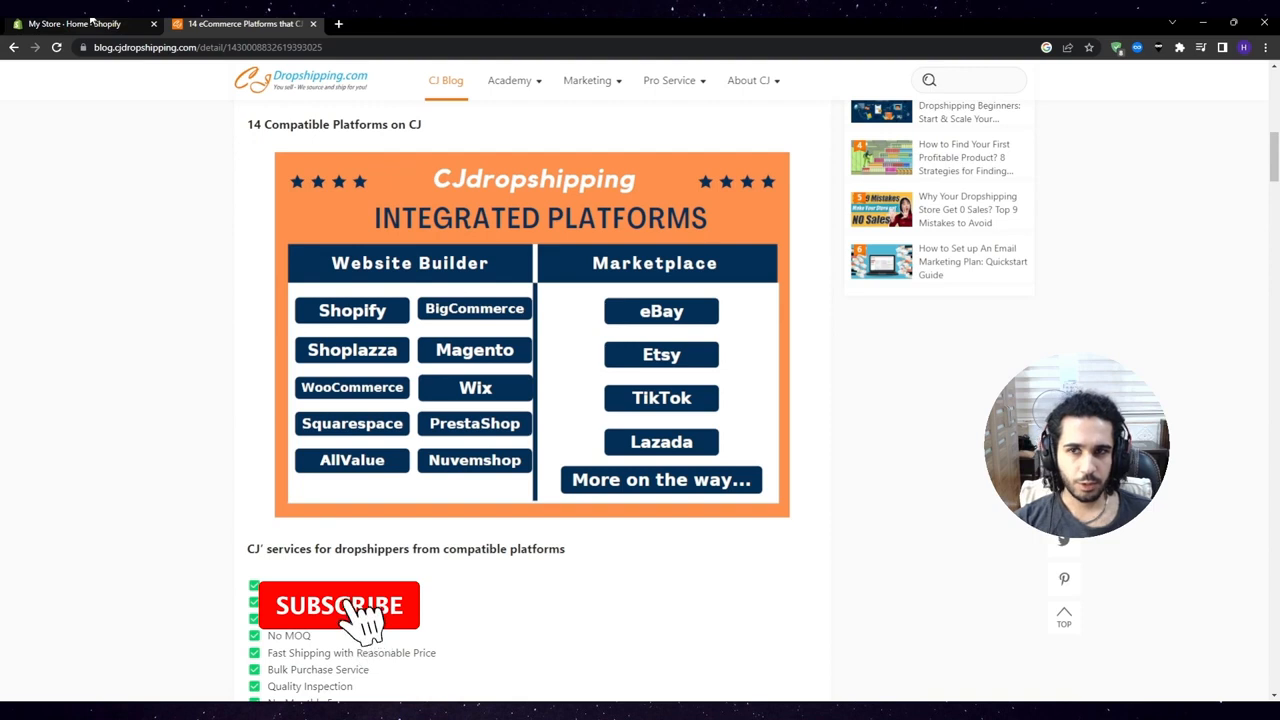
Switch to the Shopify store admin and search the Shopify App Store for "cj dropshipping".
click(90, 20)
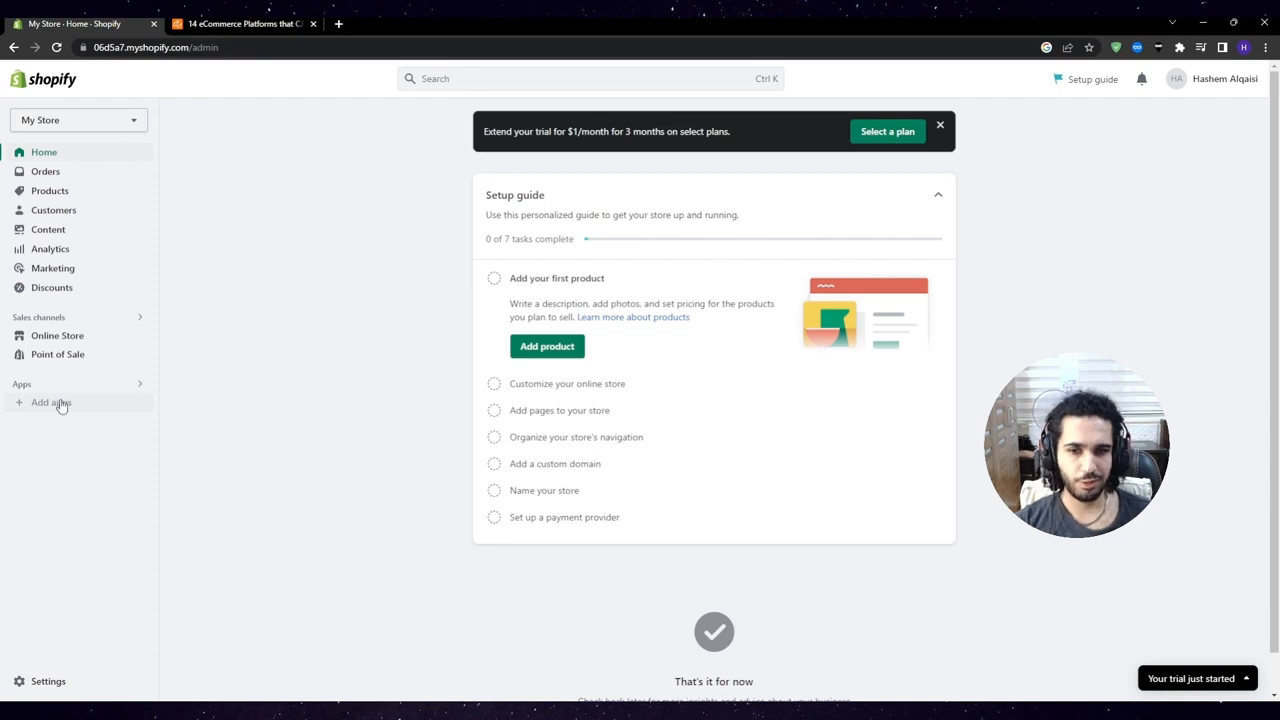
click(27, 402)
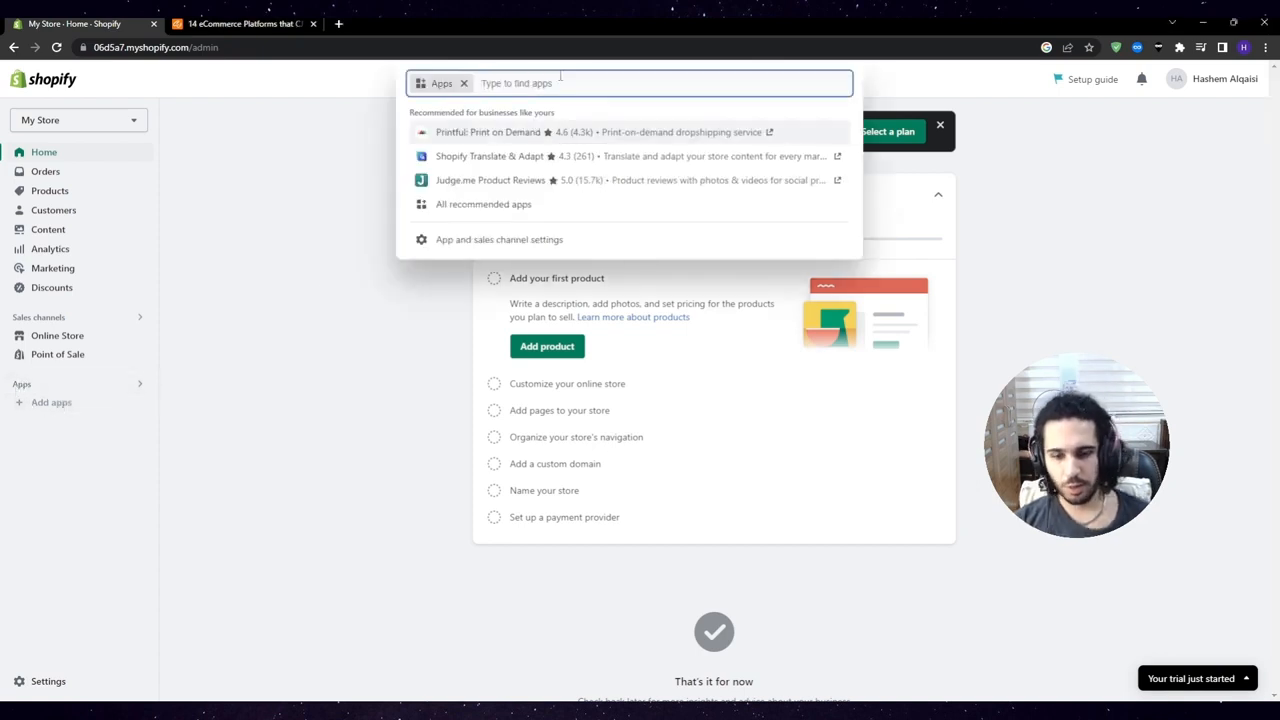
text(cj dropshipping)
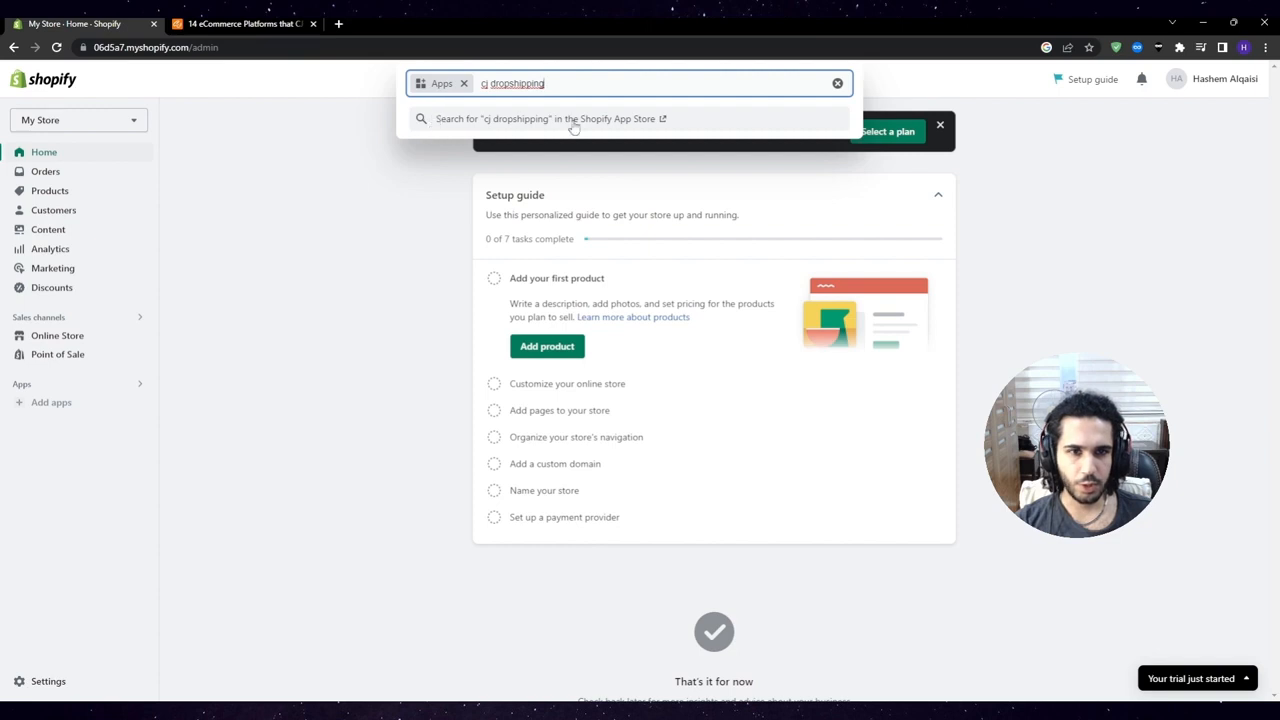
click(662, 120)
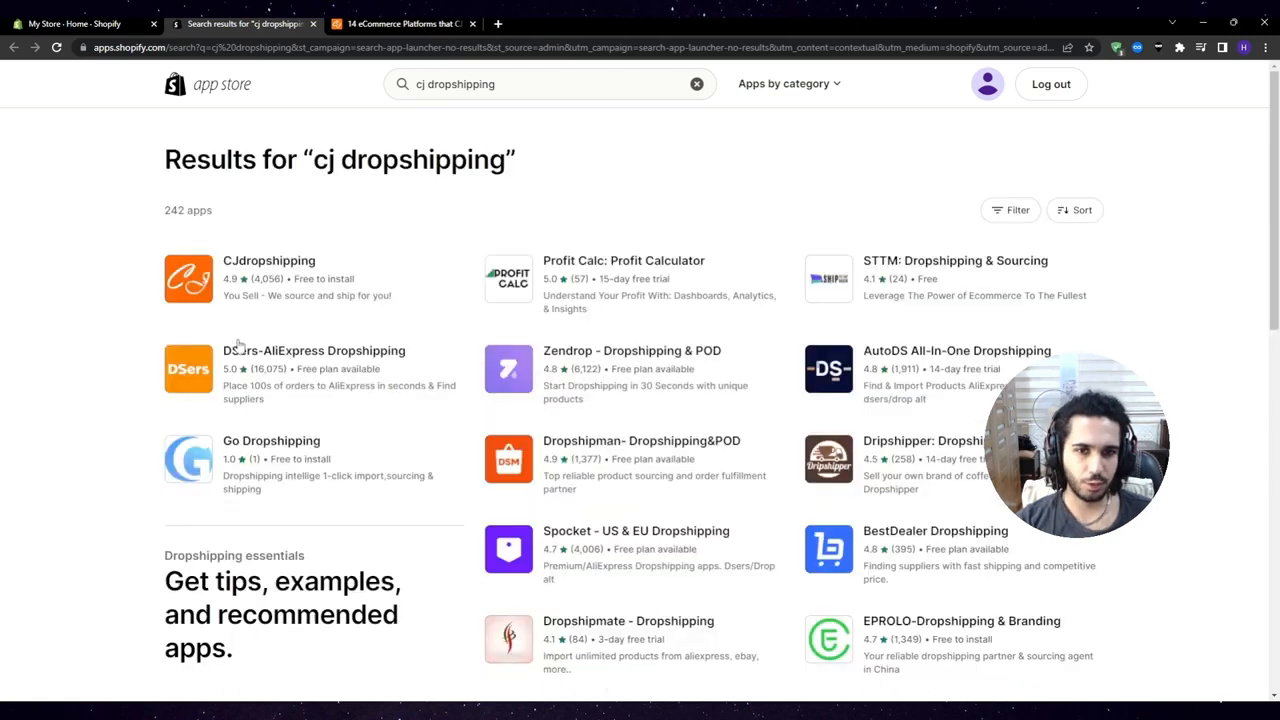
Open the CJdropshipping app from the search results and install it on the store.
drag(162, 255, 395, 268)
click(46, 280)
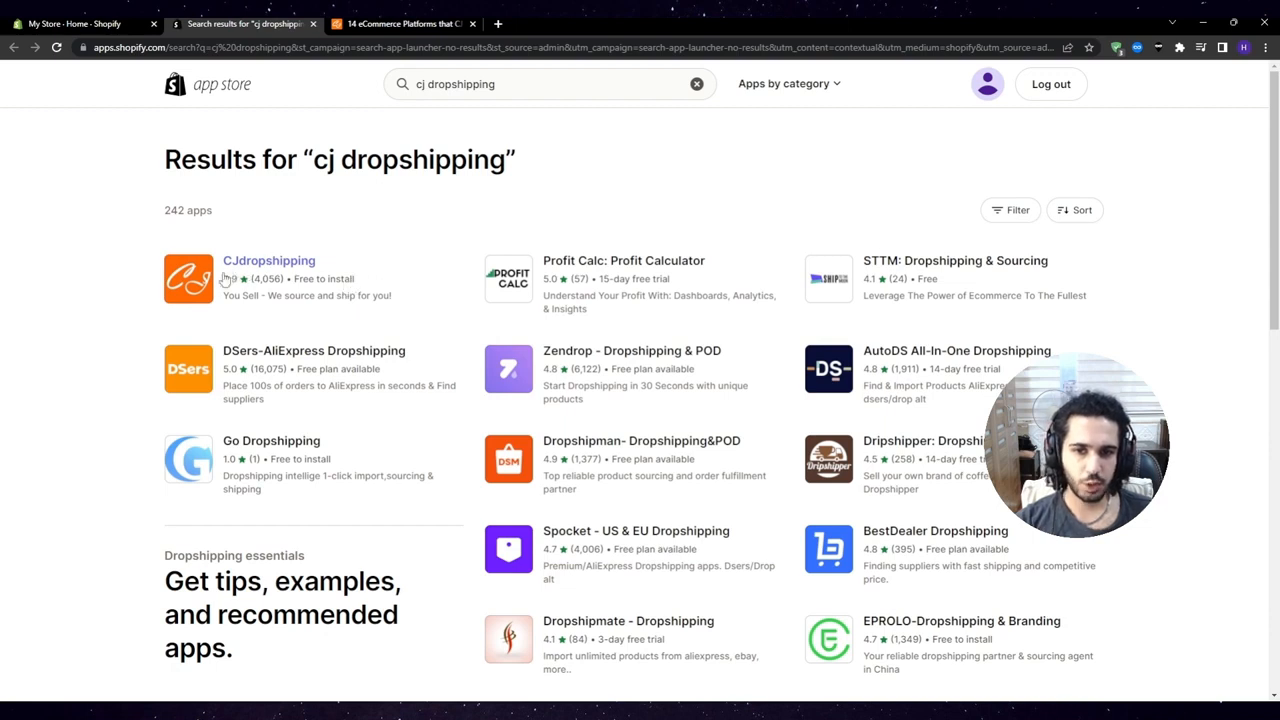
click(284, 268)
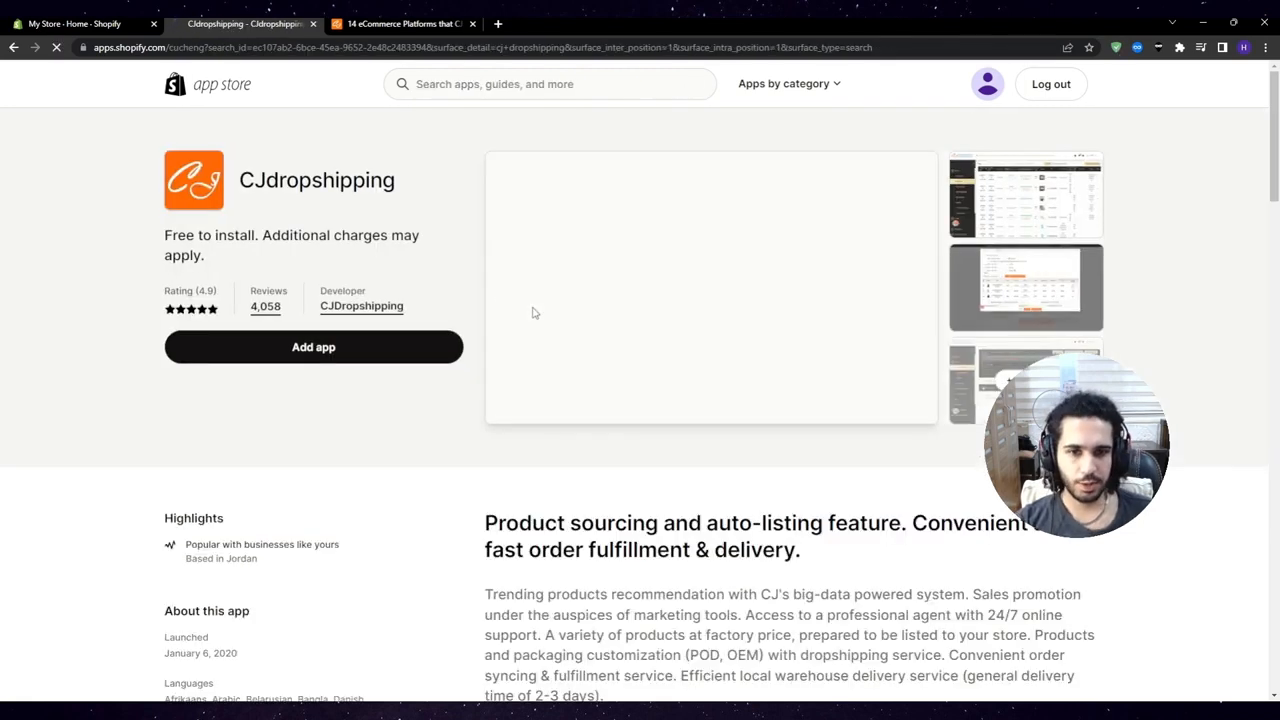
click(300, 352)
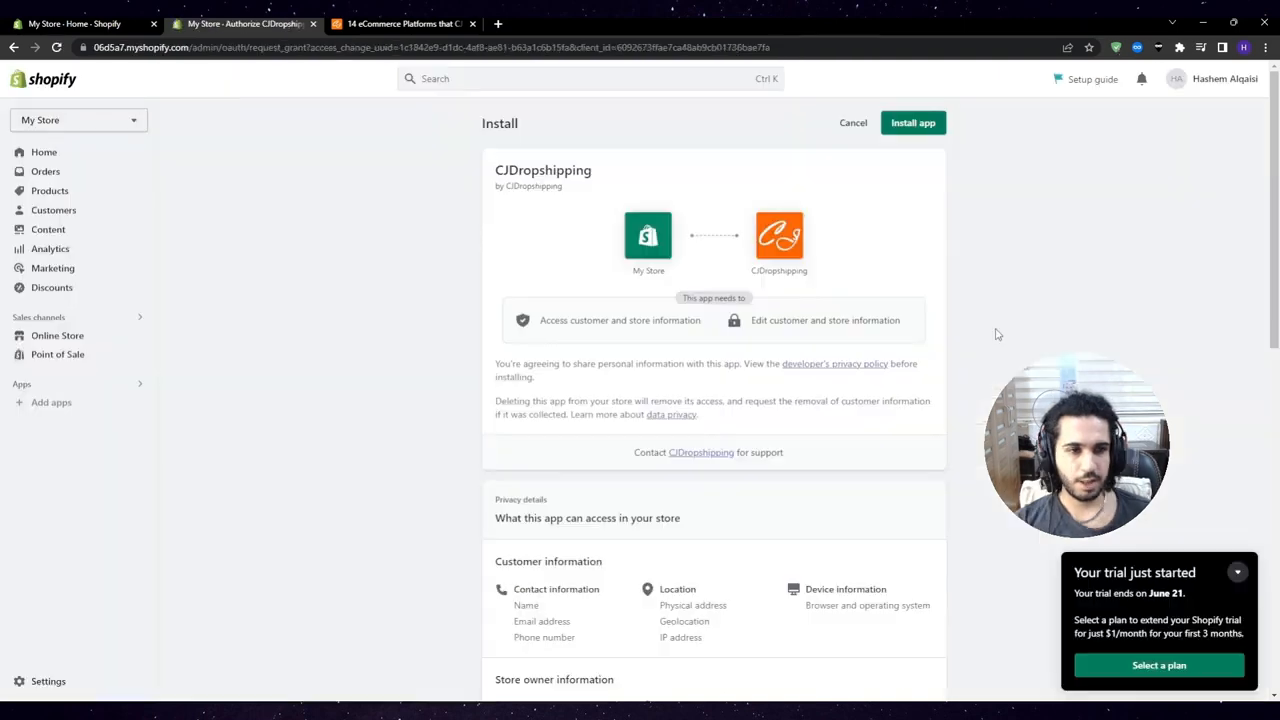
click(1238, 572)
click(916, 124)
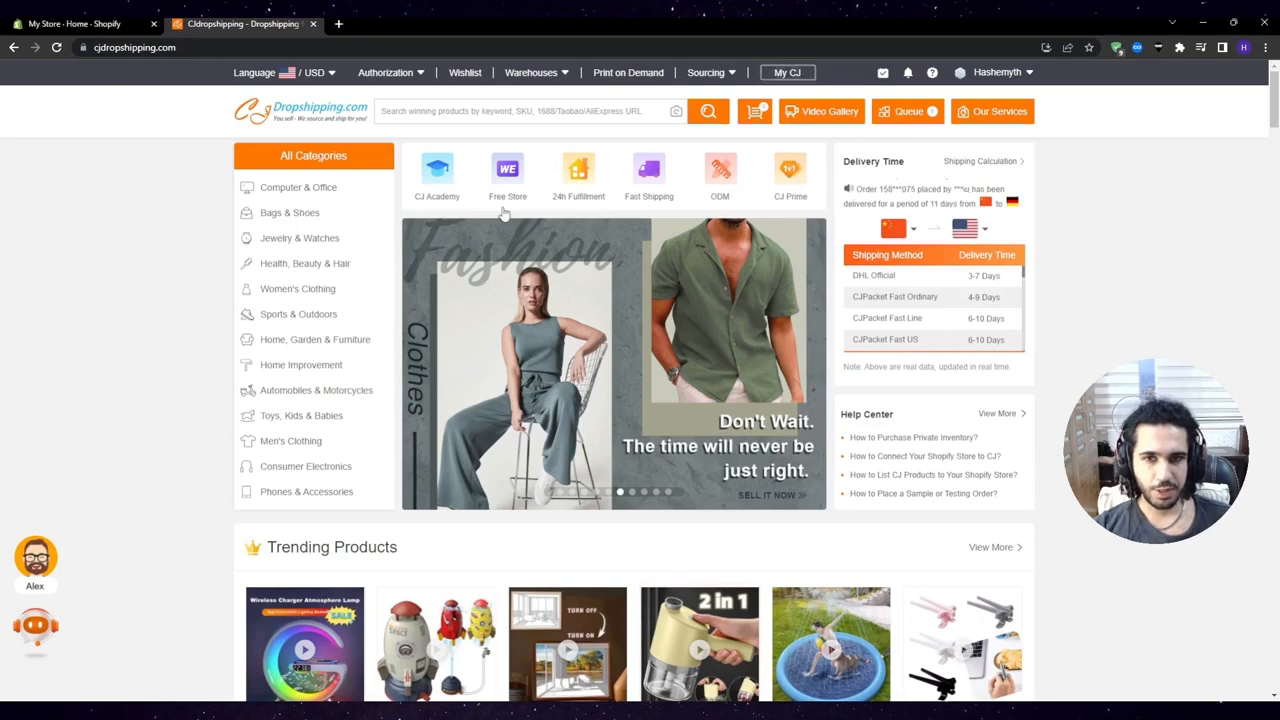
Switch to the Shopify admin and open CJDropshipping from the store's installed apps.
click(79, 20)
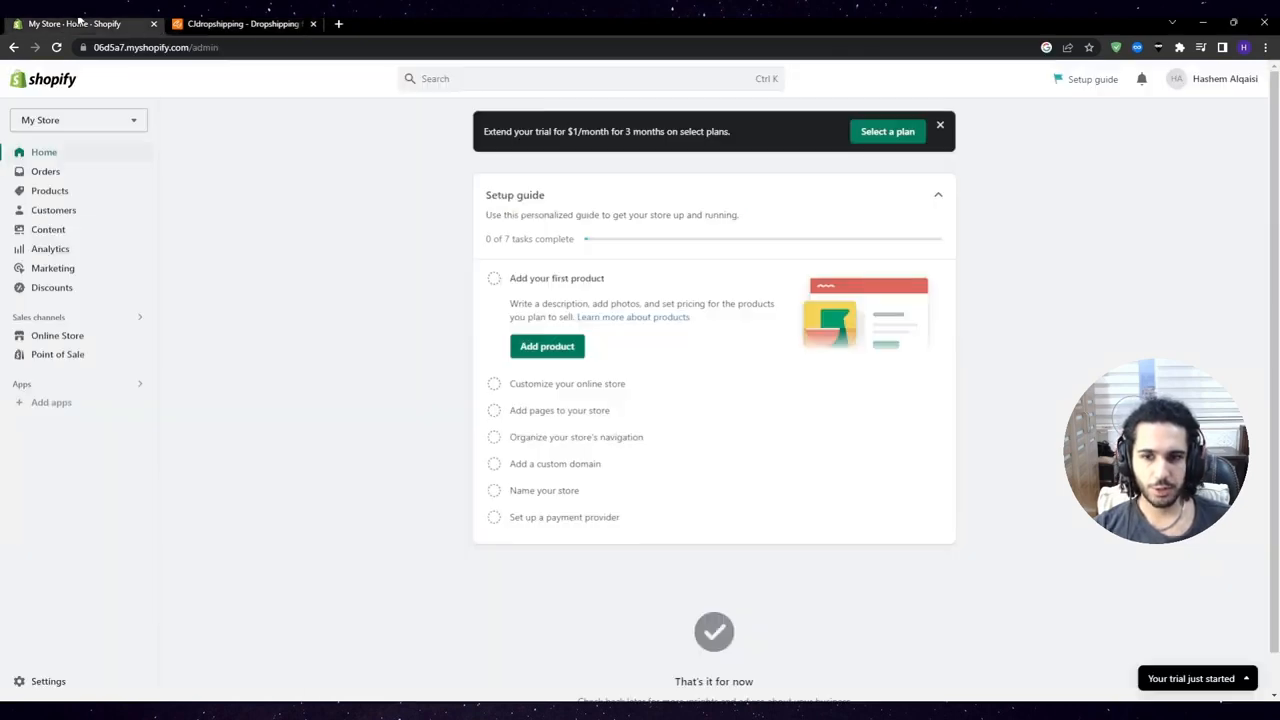
click(32, 388)
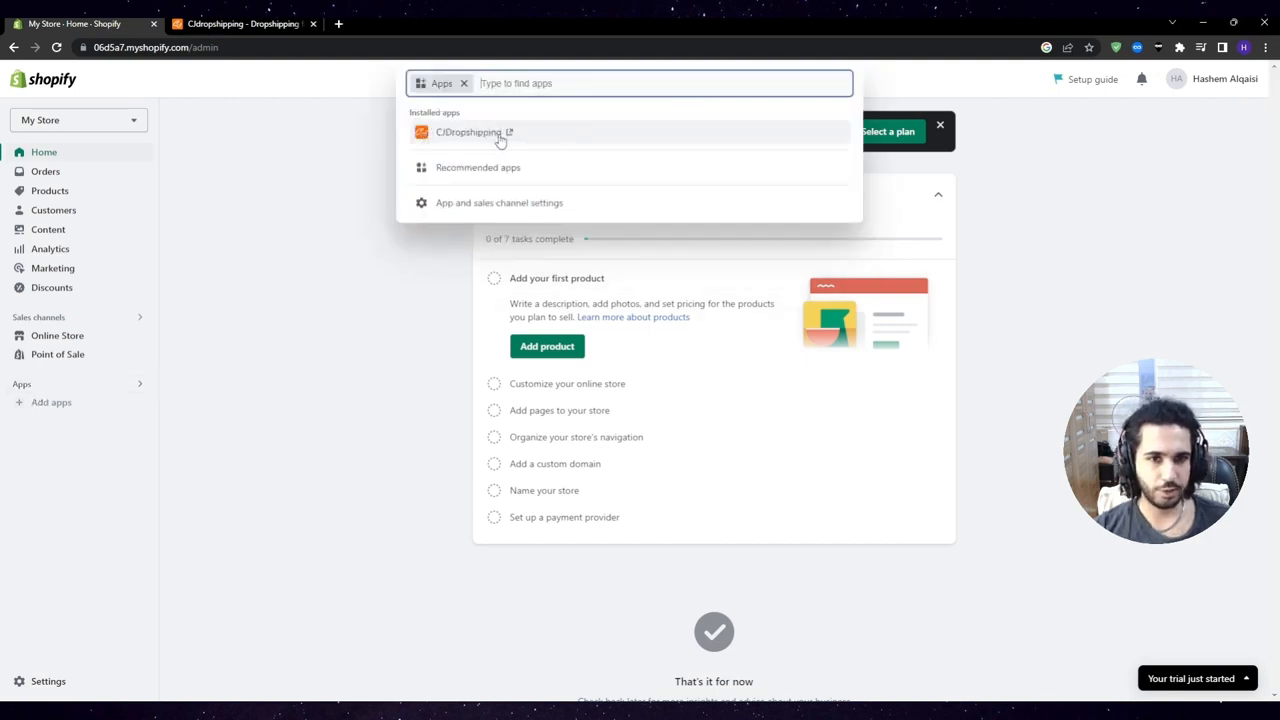
click(530, 143)
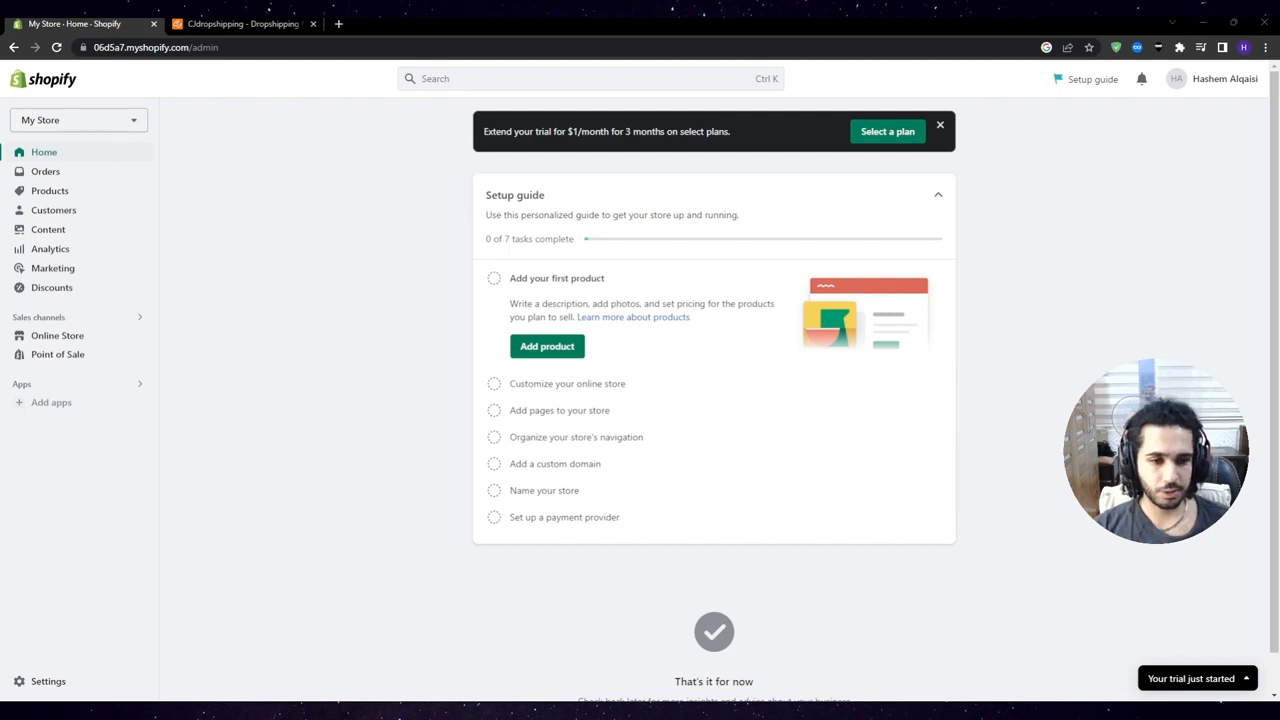
click(291, 212)
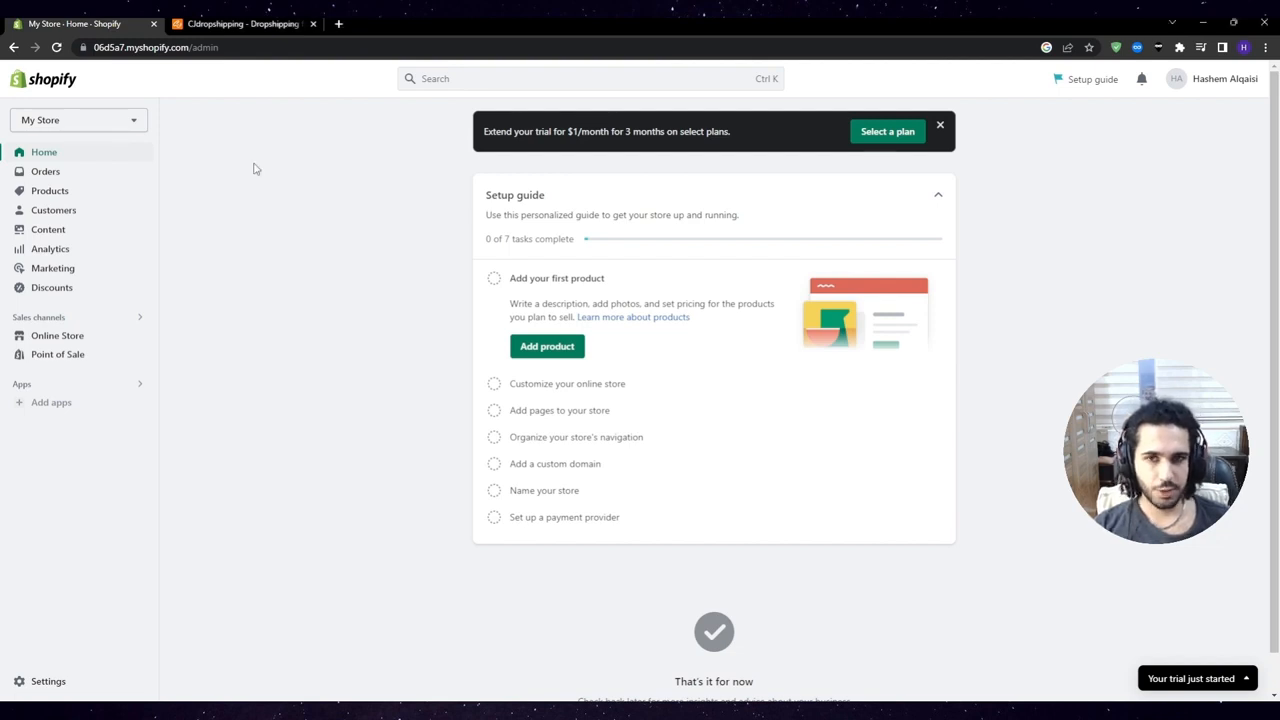
Switch to the CJdropshipping site, open the account profile and look through its contact, store and preference sections.
click(196, 23)
mouse_move(1007, 88)
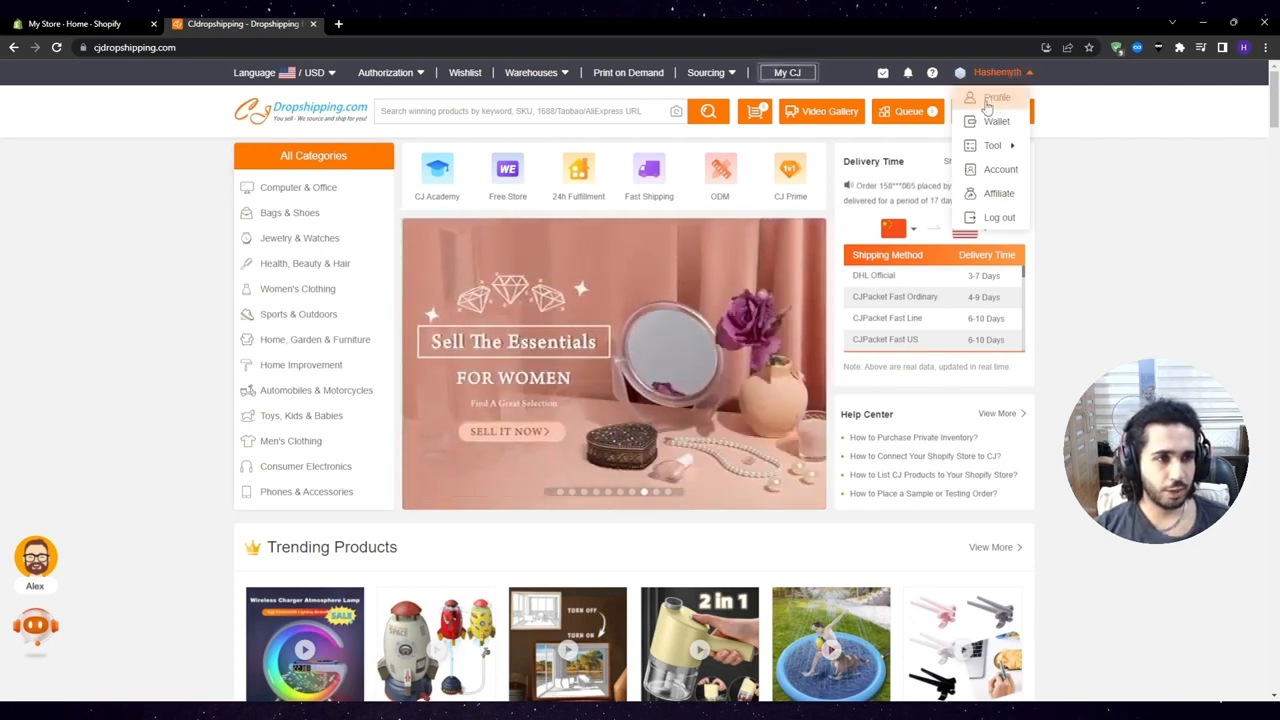
click(992, 100)
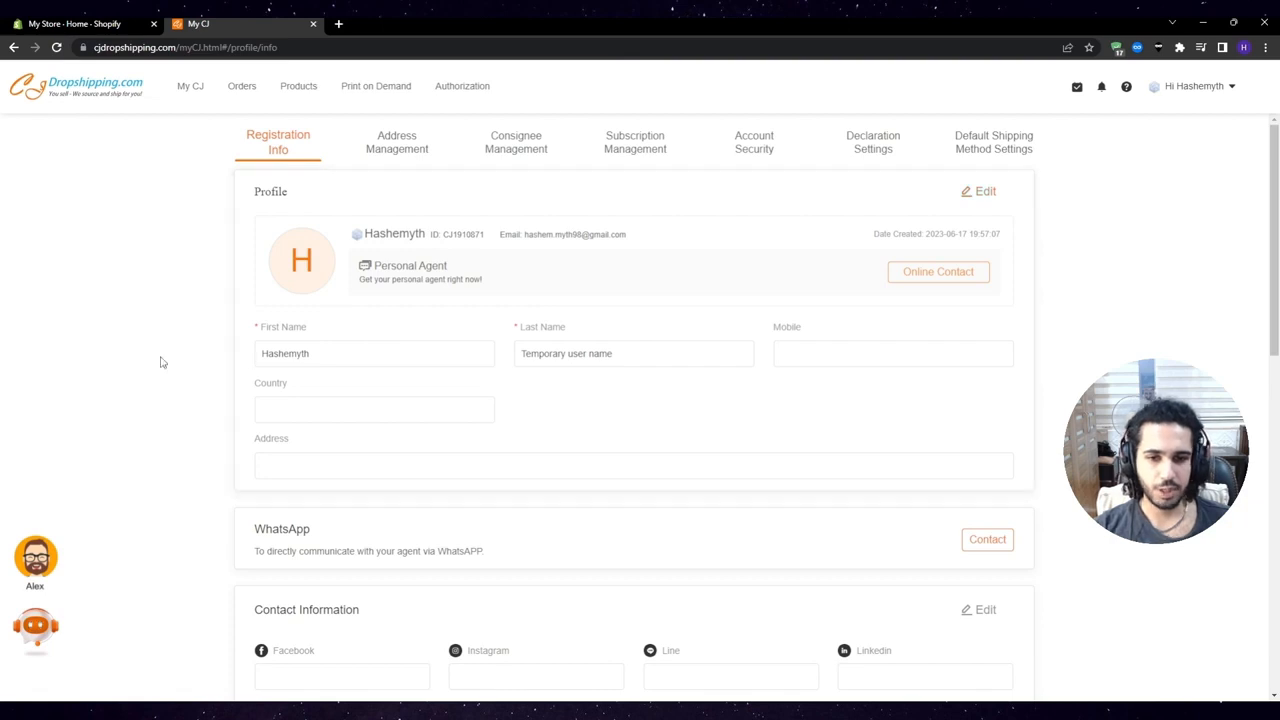
scroll(168, 363, down, 8)
scroll(280, 360, down, 3)
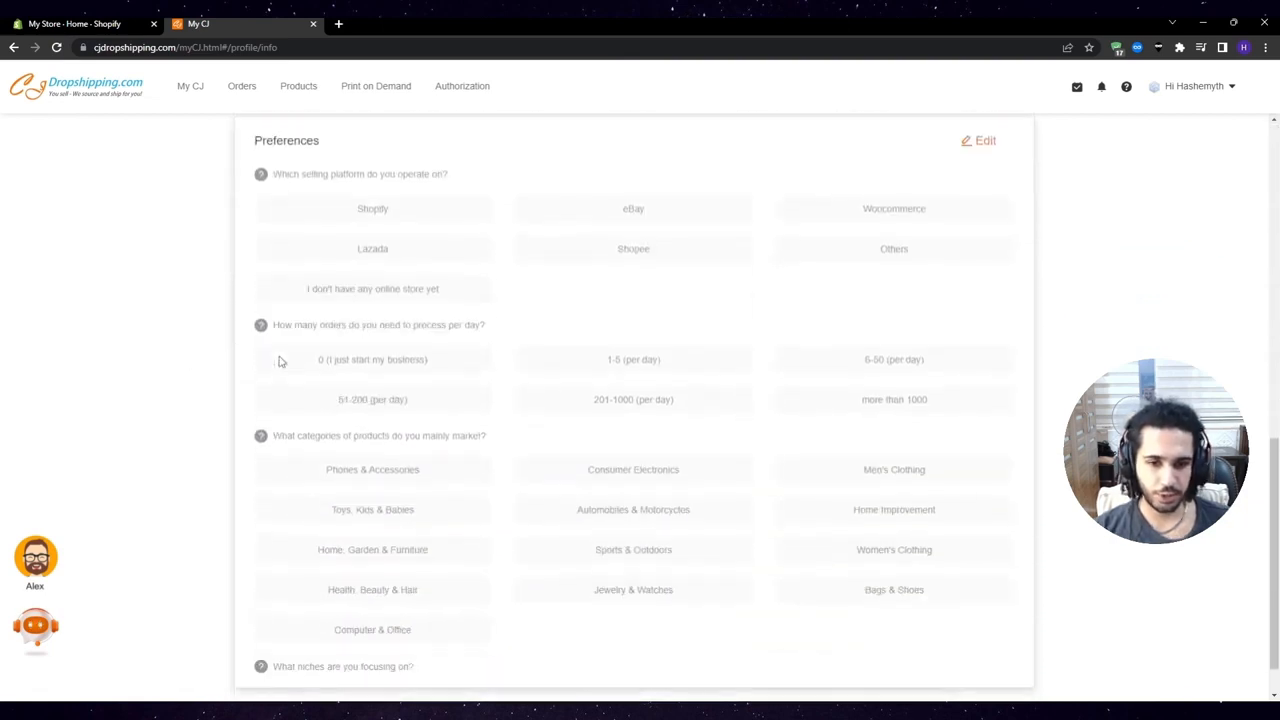
scroll(280, 366, up, 5)
scroll(280, 373, up, 1)
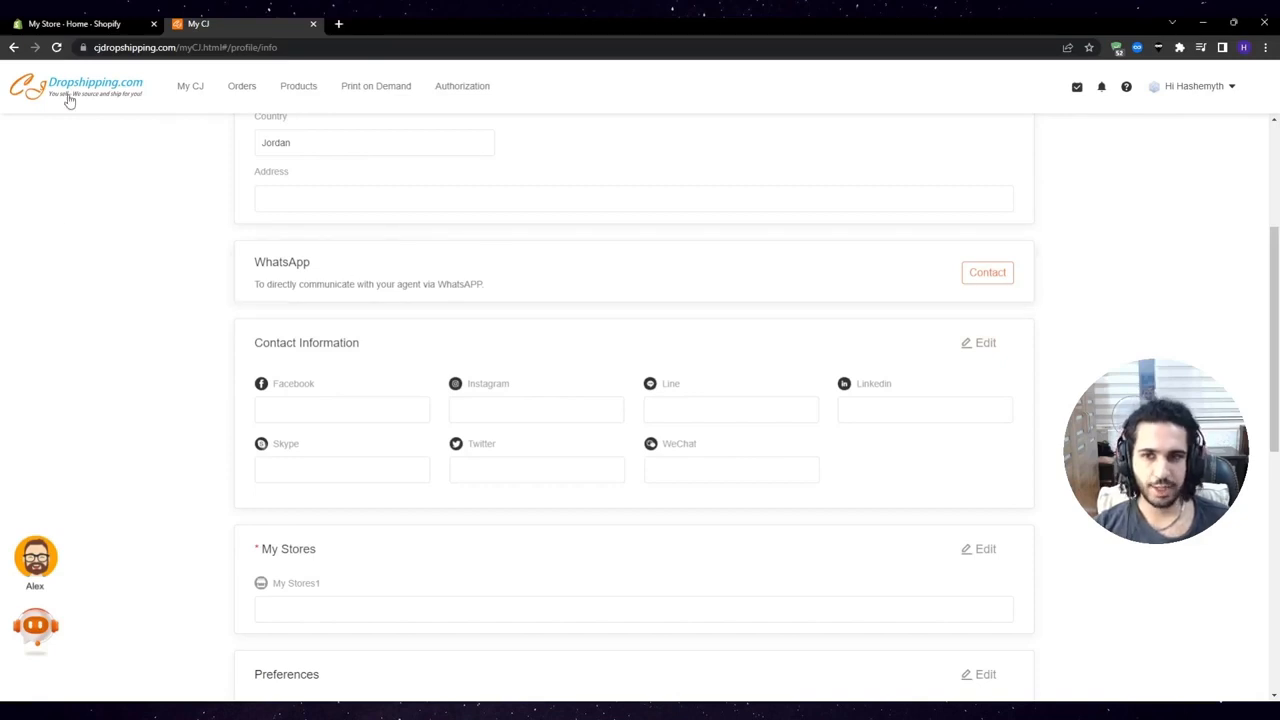
Return to the CJdropshipping home page and browse the Trending Products.
click(38, 89)
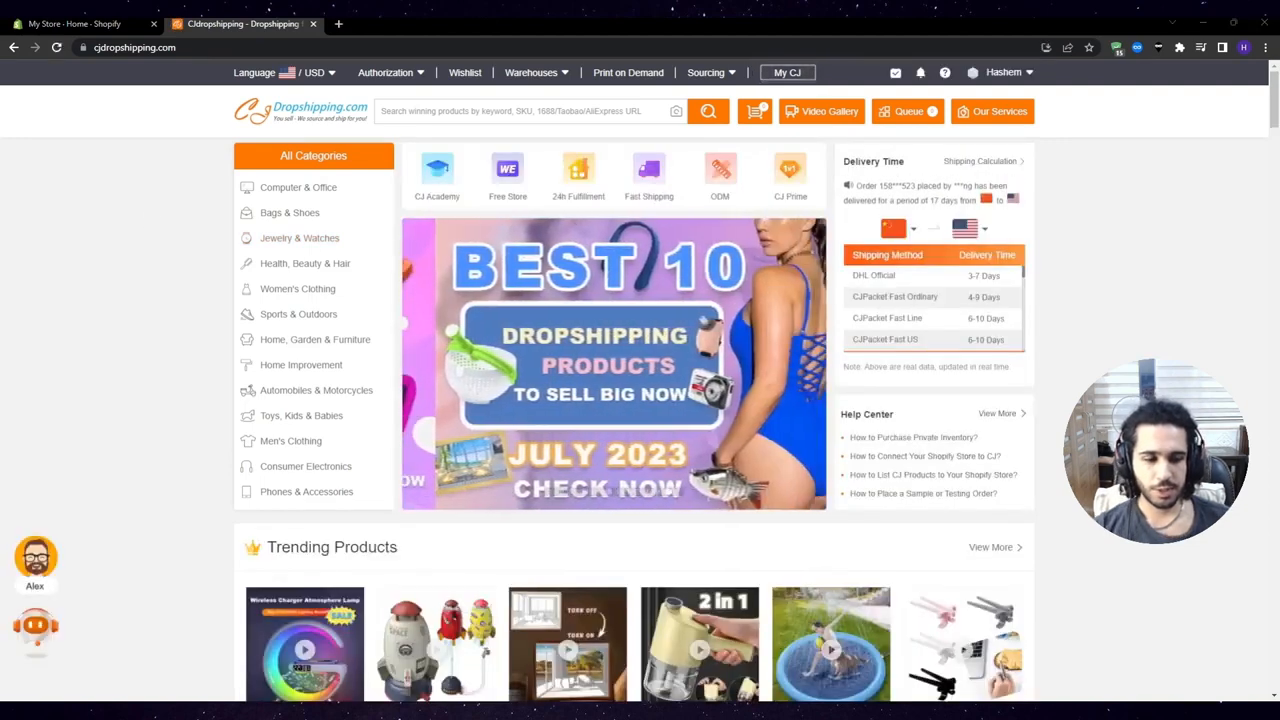
scroll(97, 351, down, 1)
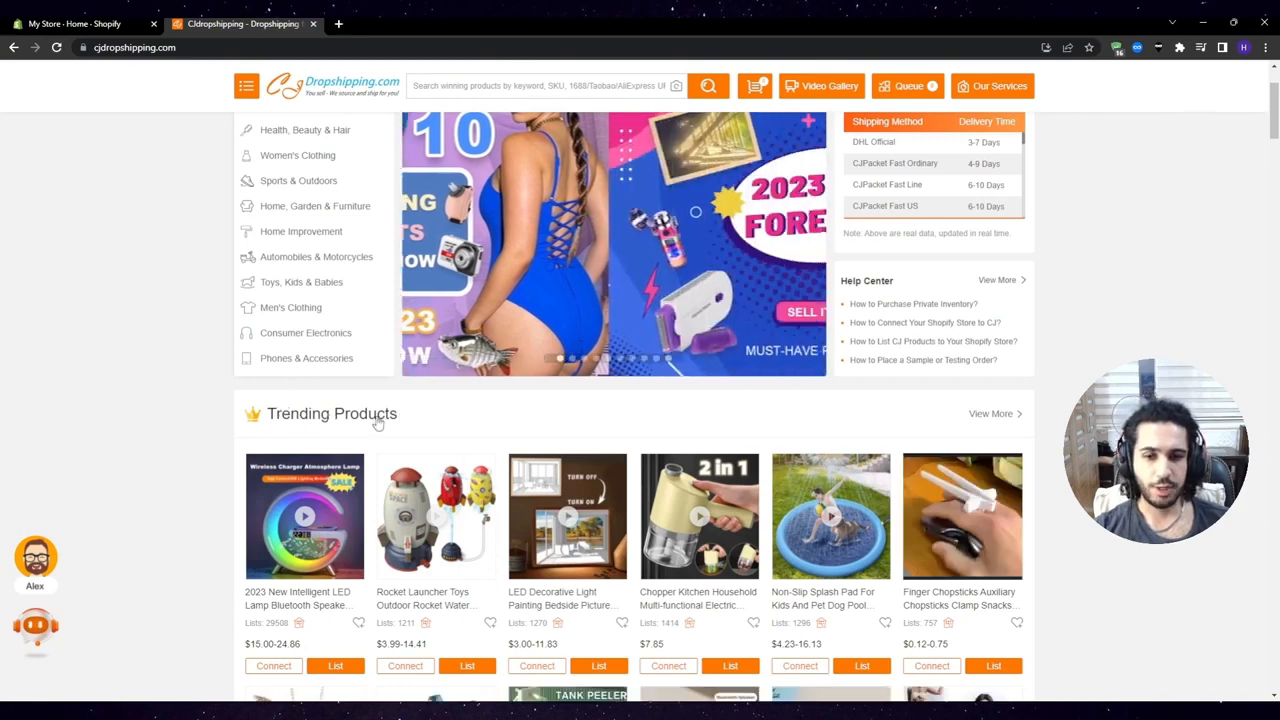
scroll(177, 391, down, 1)
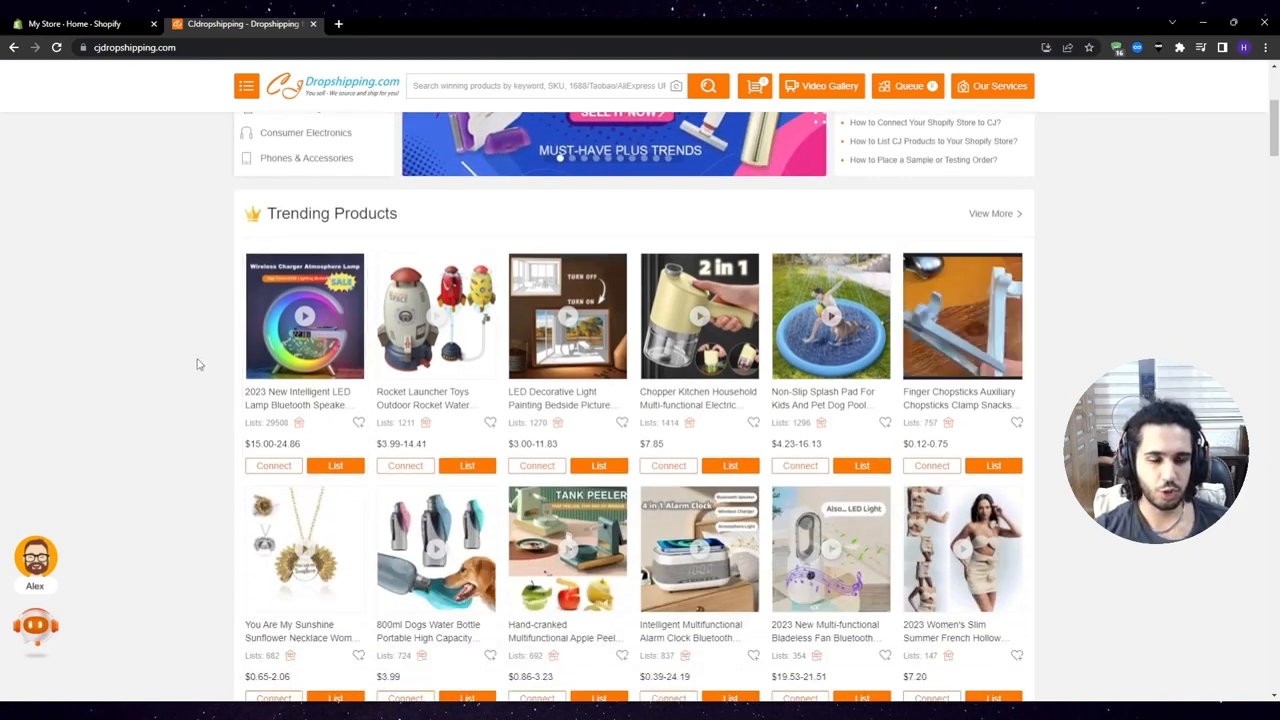
mouse_move(232, 288)
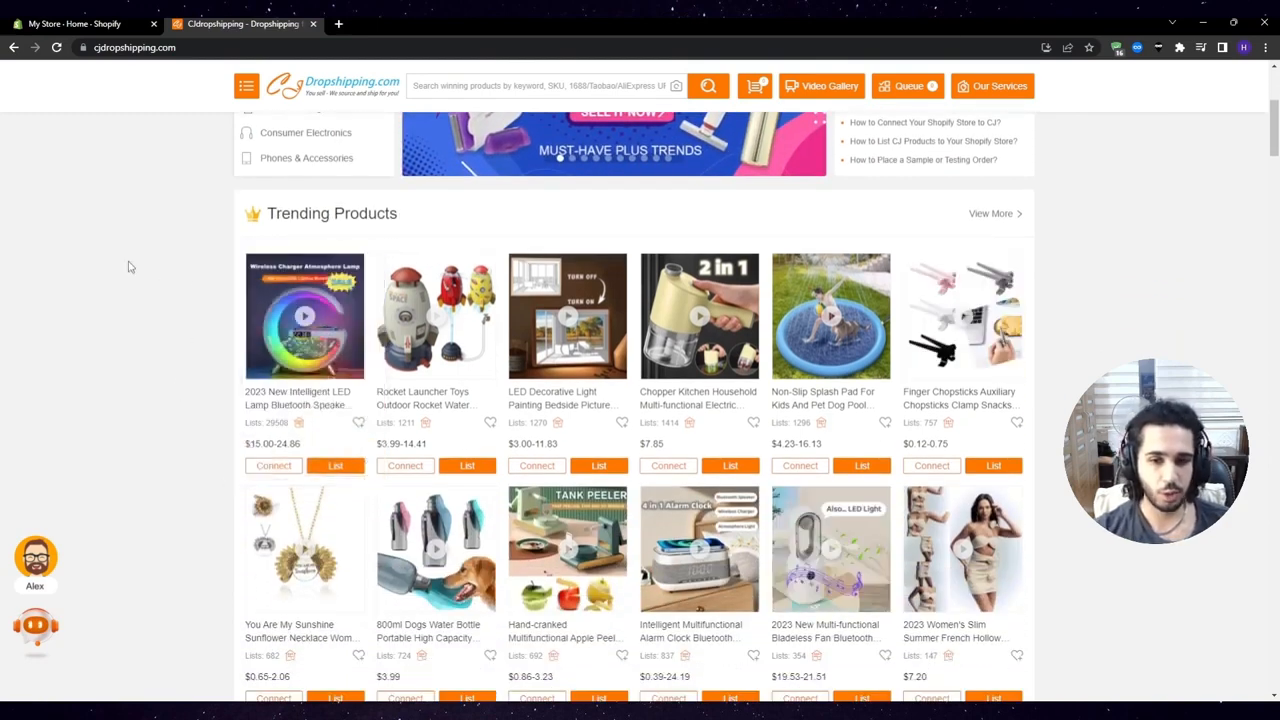
scroll(150, 272, down, 1)
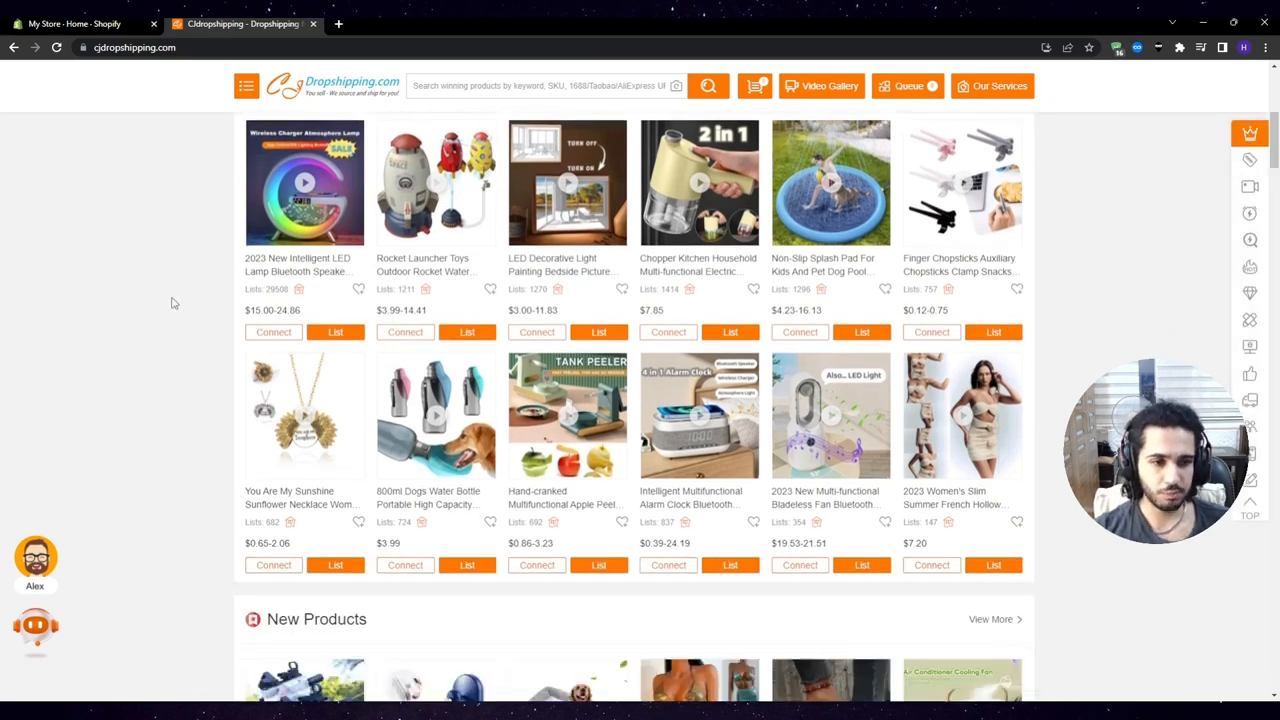
scroll(179, 296, up, 1)
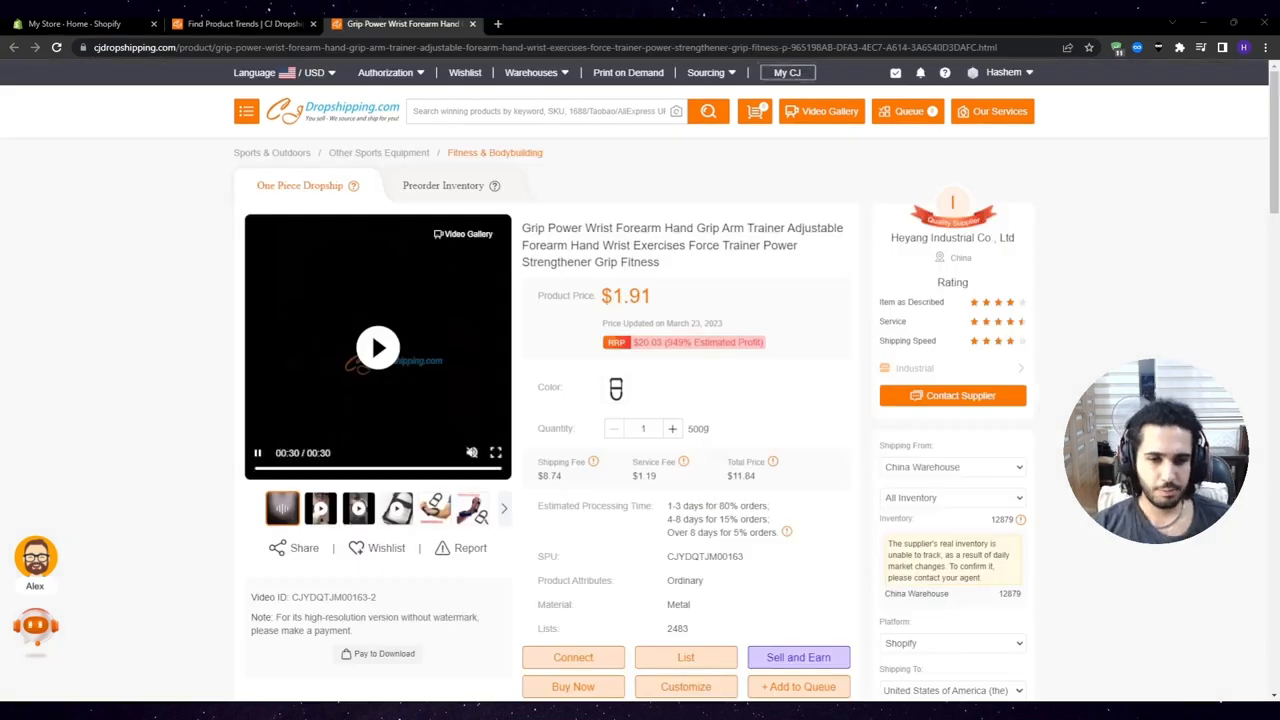
Review the photos and pricing of the Grip Power Wrist forearm trainer and open its store listing form.
mouse_move(266, 310)
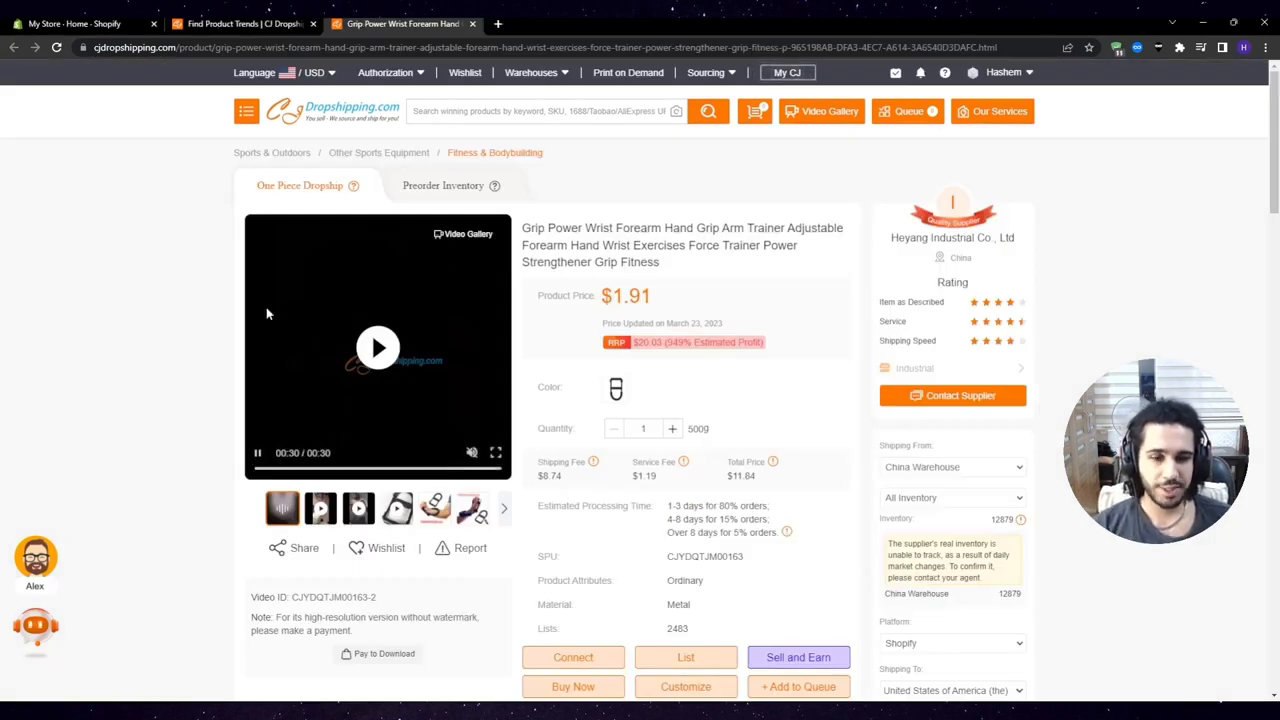
click(436, 513)
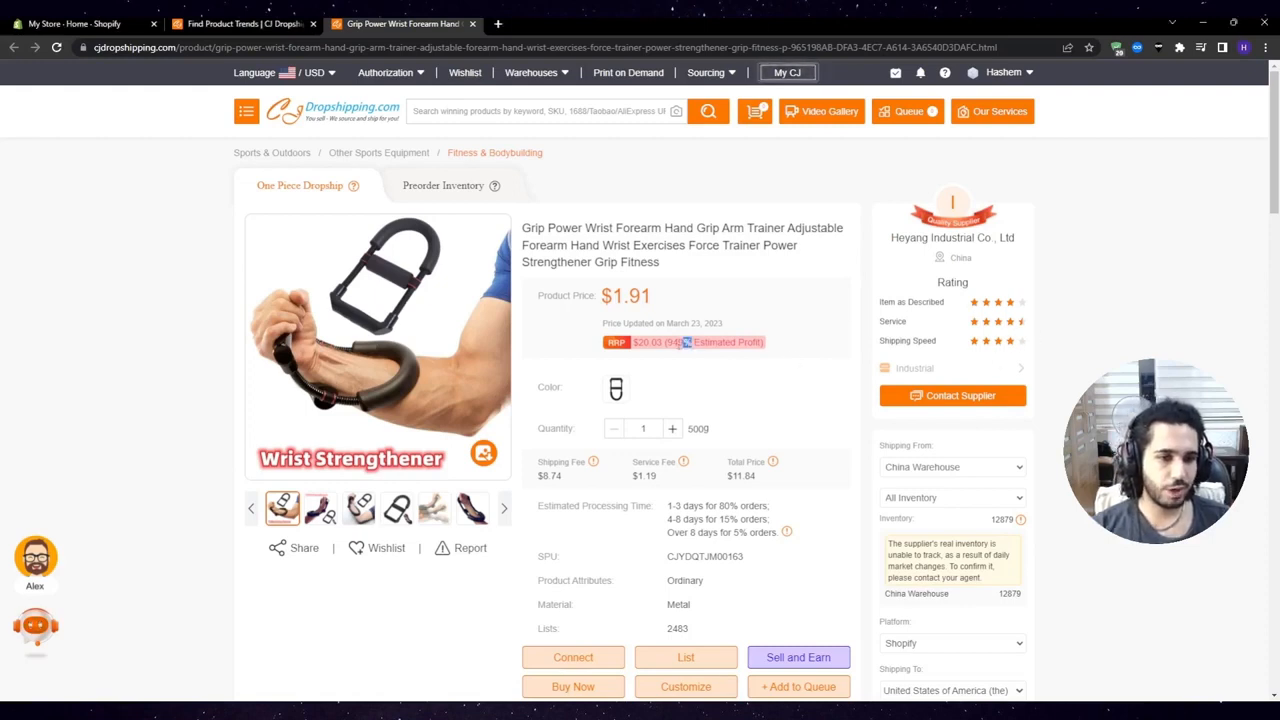
scroll(620, 420, down, 2)
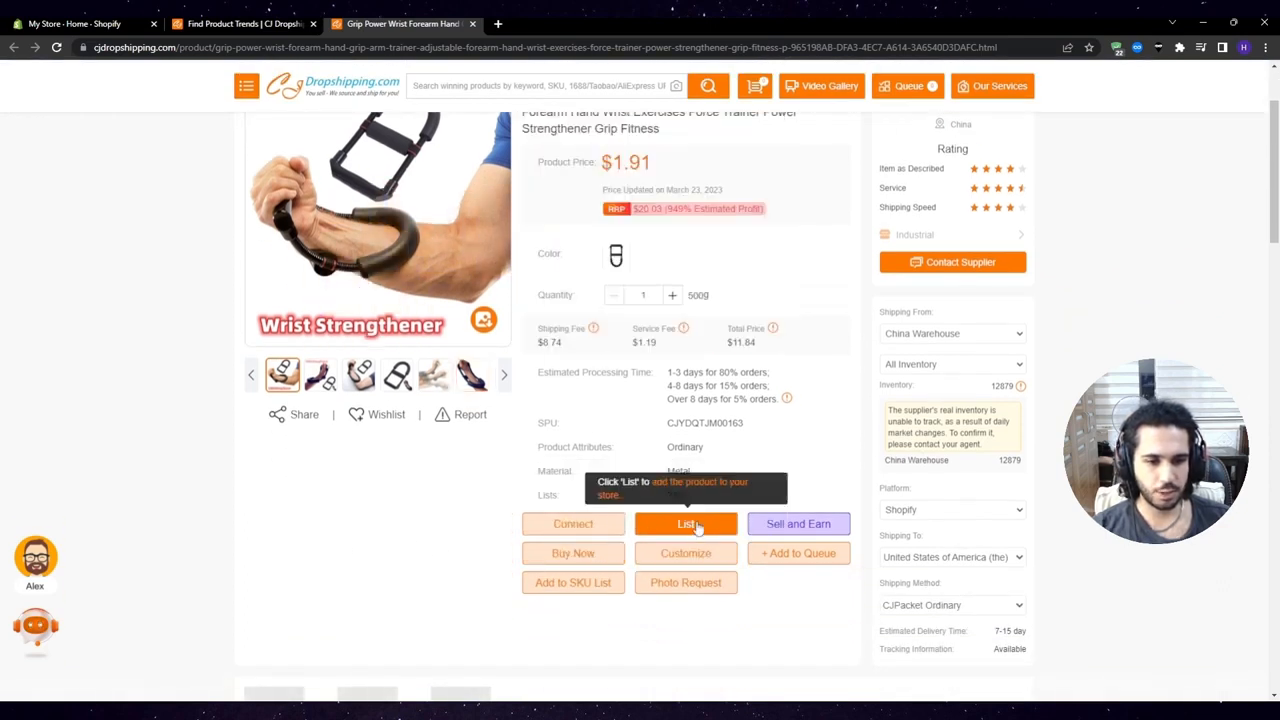
click(697, 527)
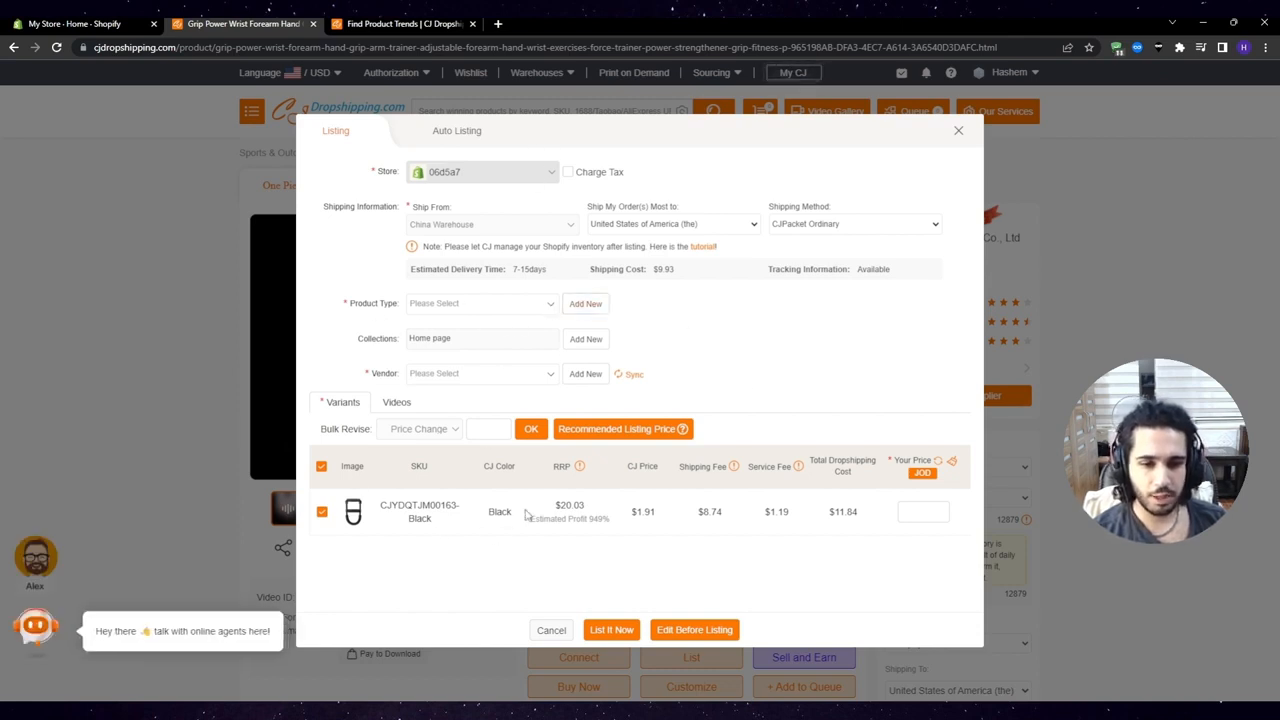
Review the black variant's cost breakdown and set its selling price to 15 JOD.
drag(655, 512, 862, 512)
click(661, 515)
click(831, 511)
click(900, 509)
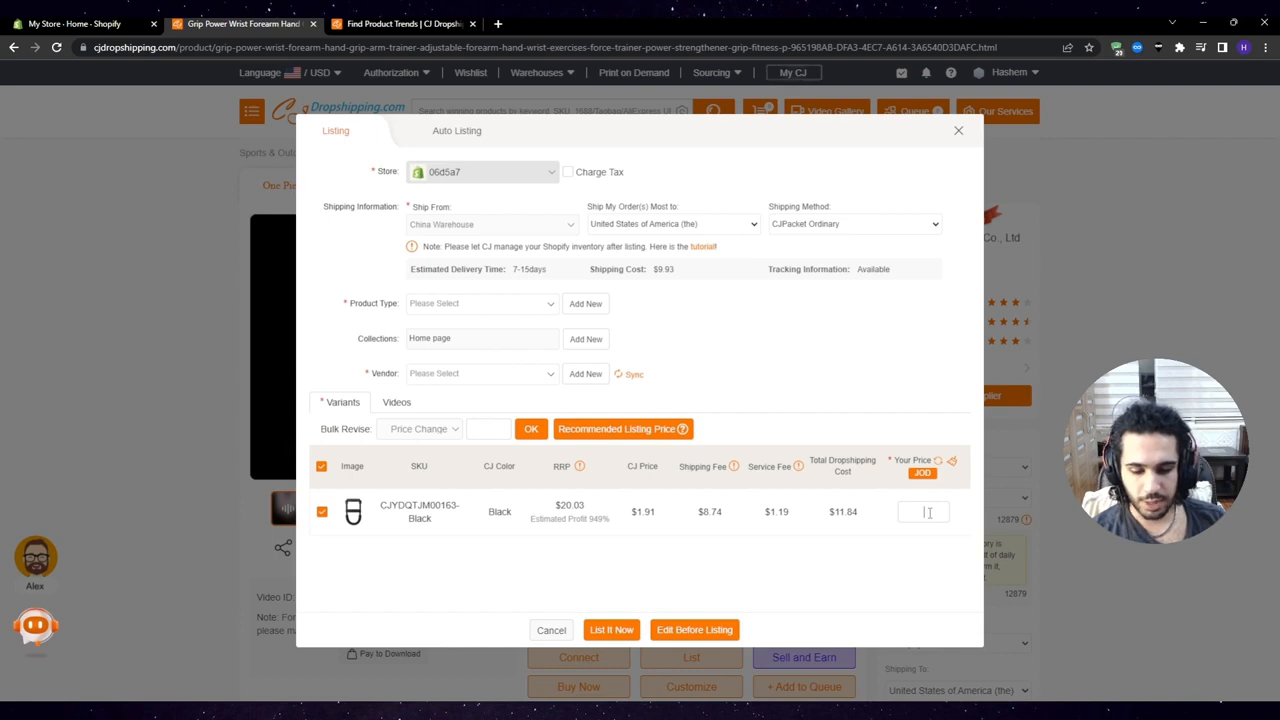
text(15)
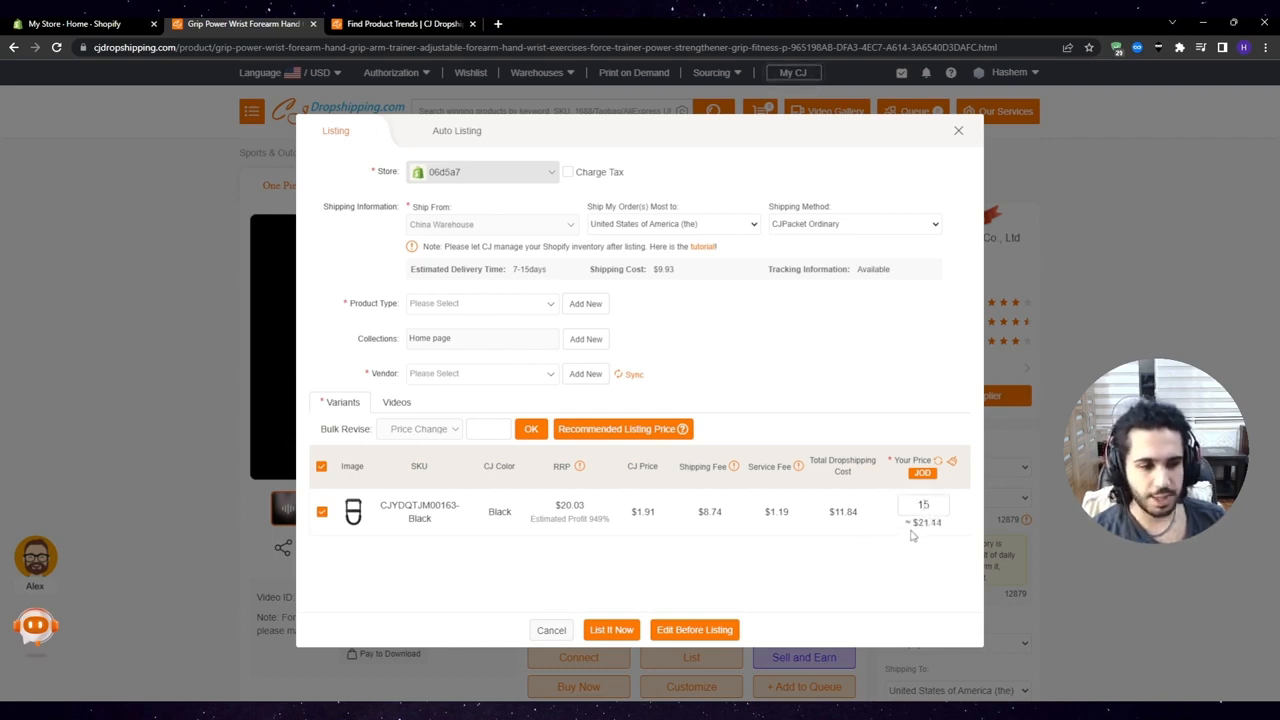
drag(943, 524, 902, 523)
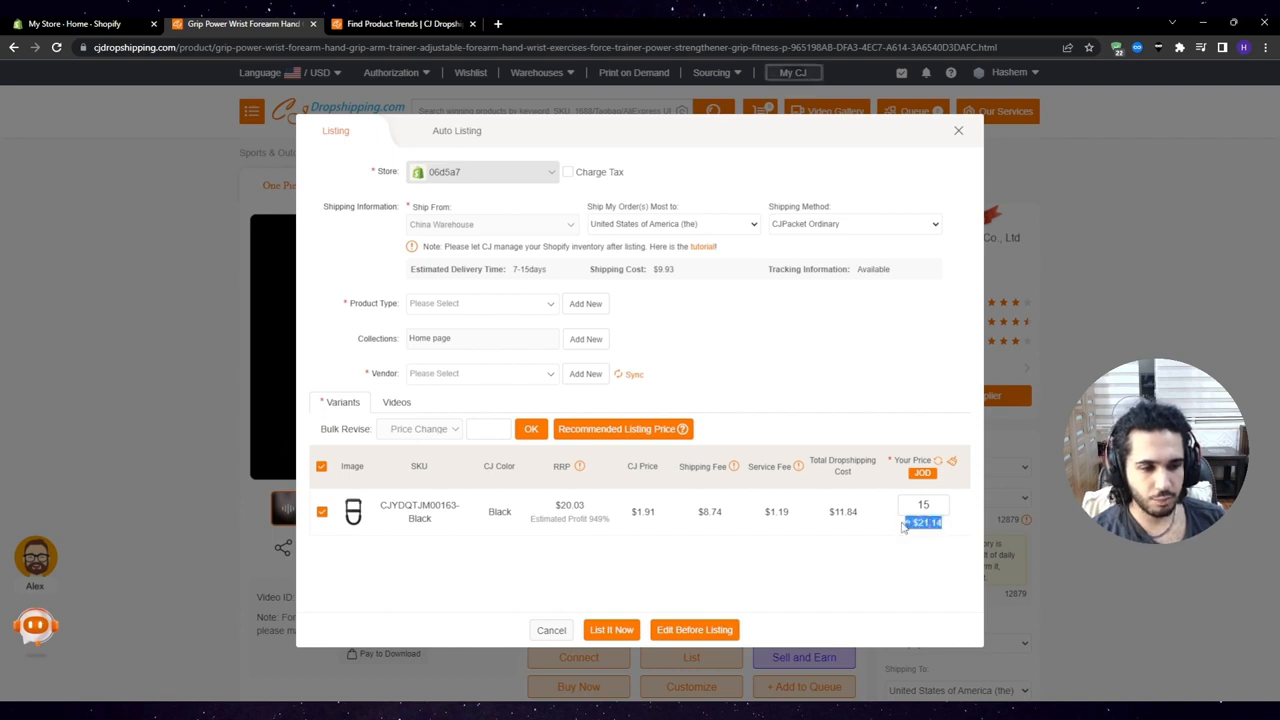
click(891, 537)
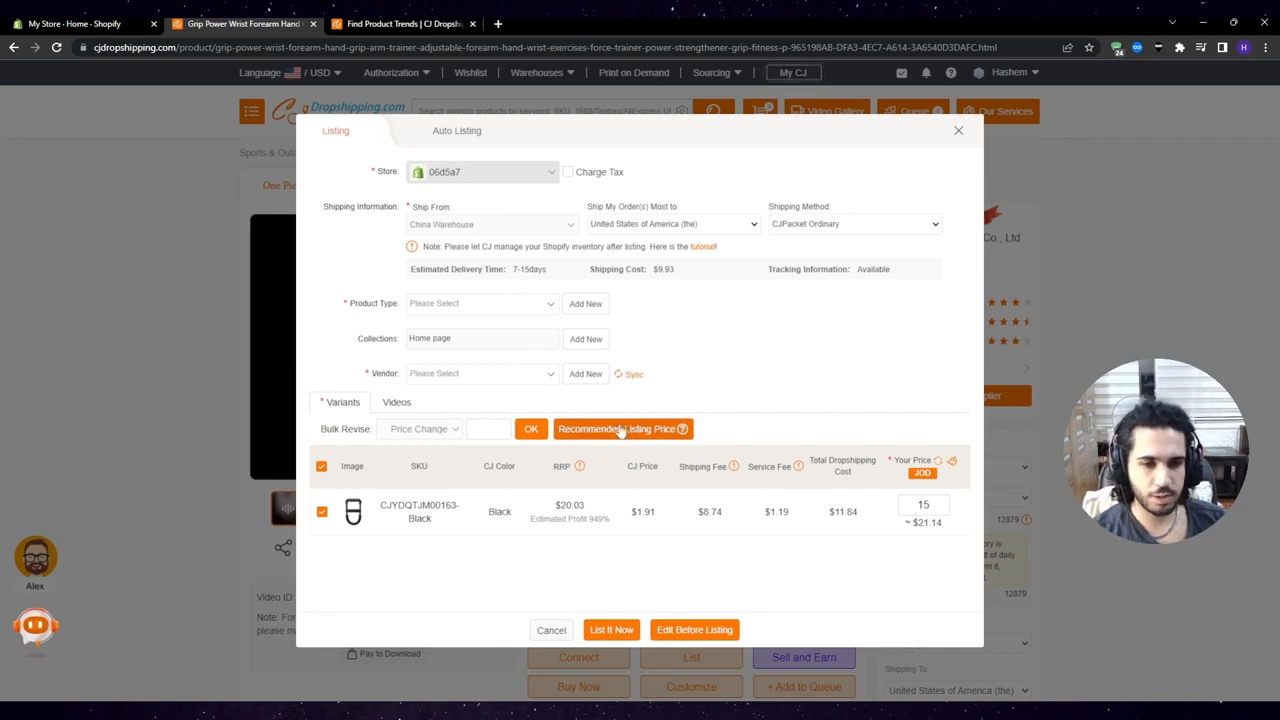
Apply the recommended listing price to the black variant and list the product in the store immediately.
click(650, 432)
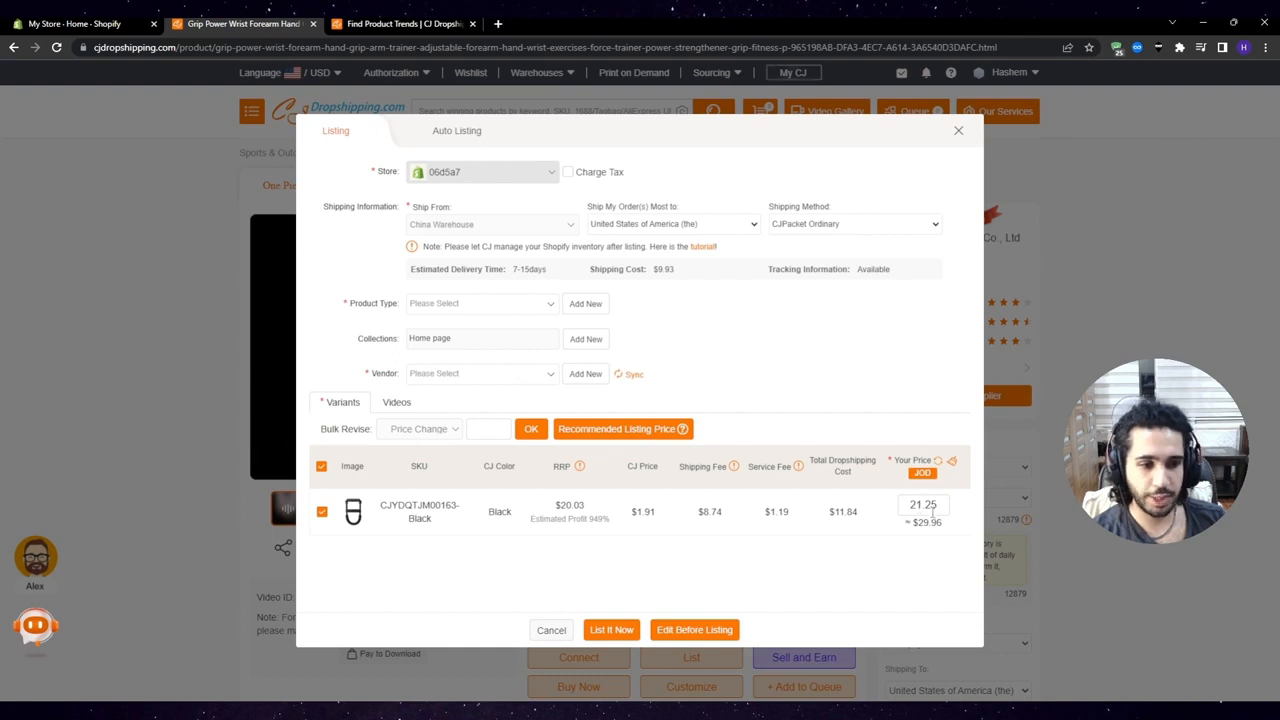
drag(952, 526, 896, 528)
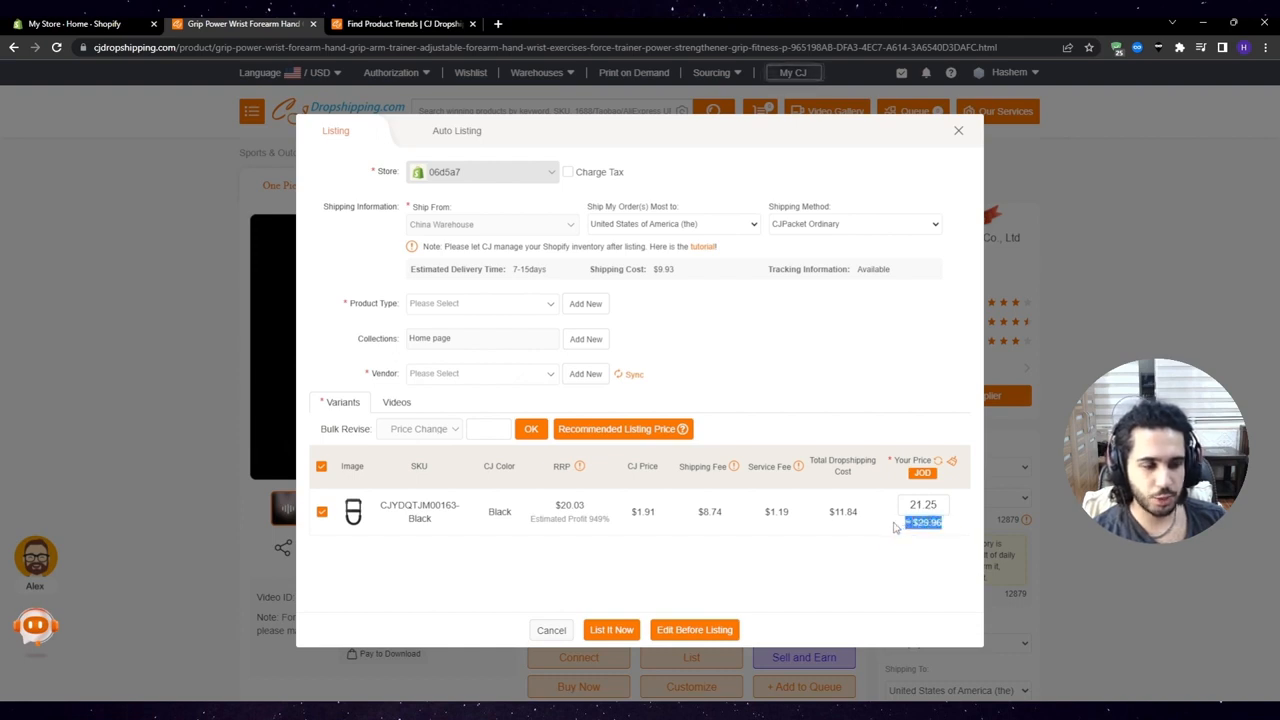
click(720, 547)
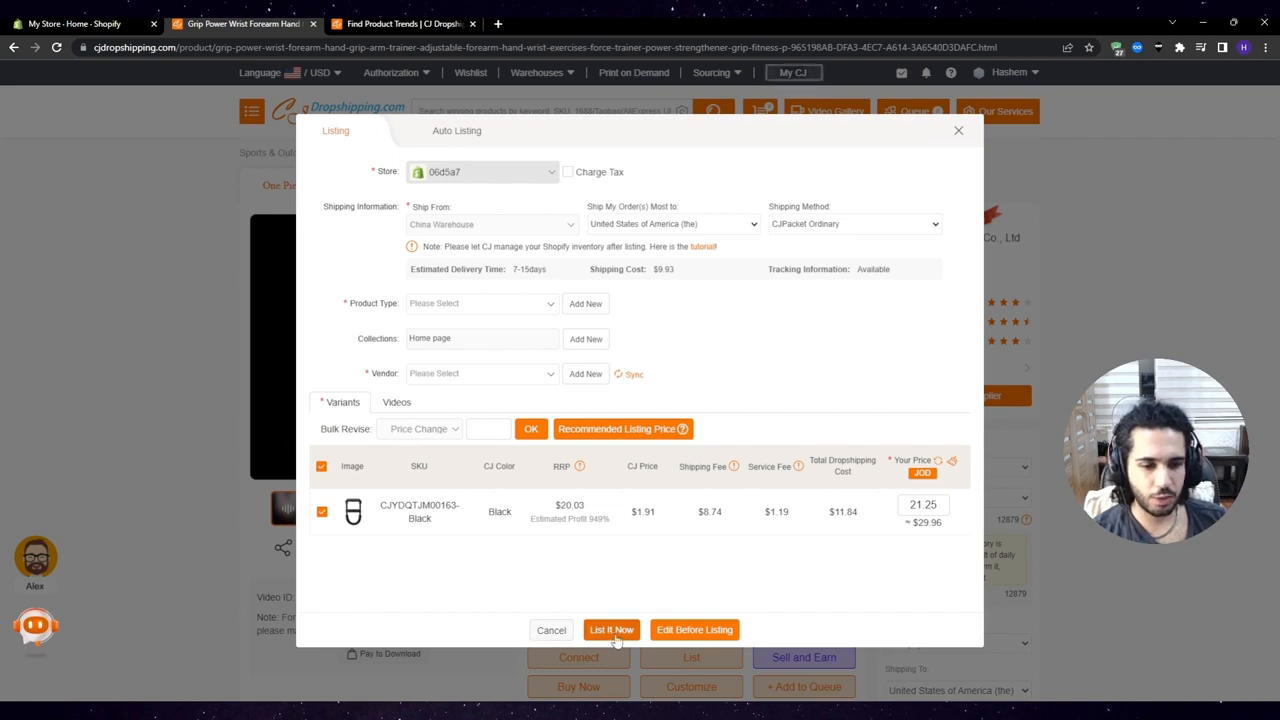
click(615, 637)
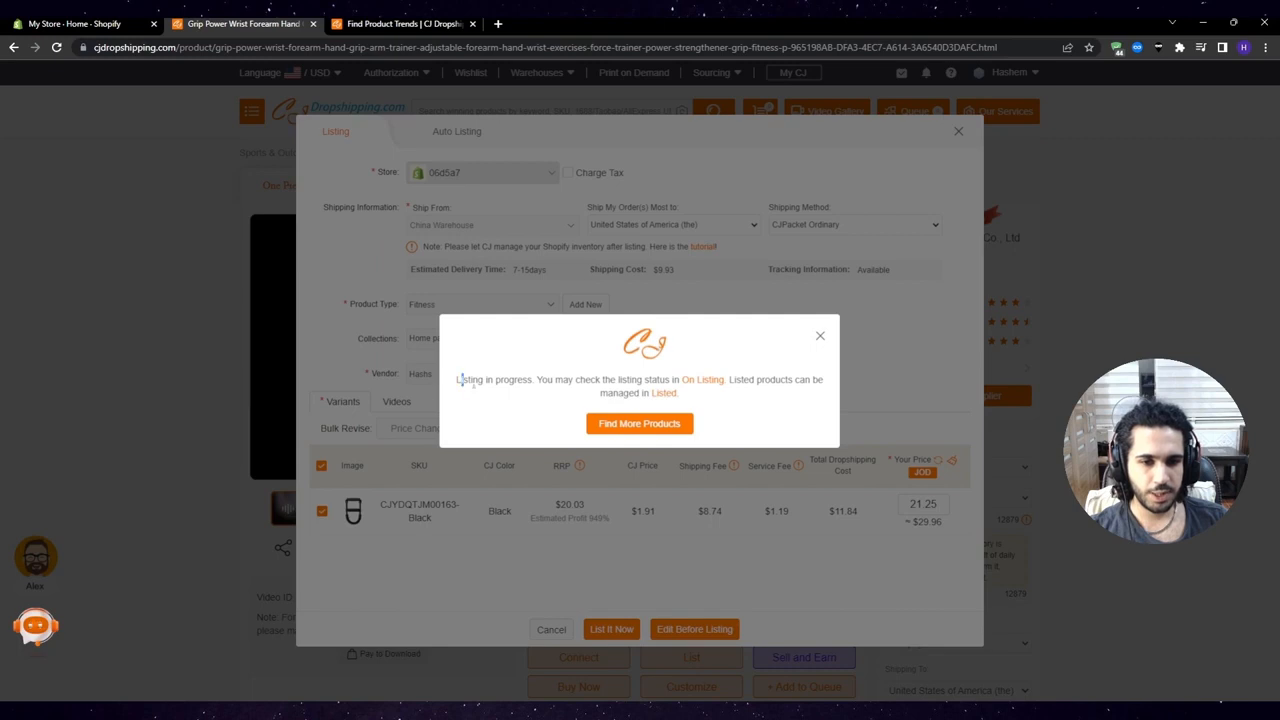
drag(462, 380, 526, 384)
click(518, 381)
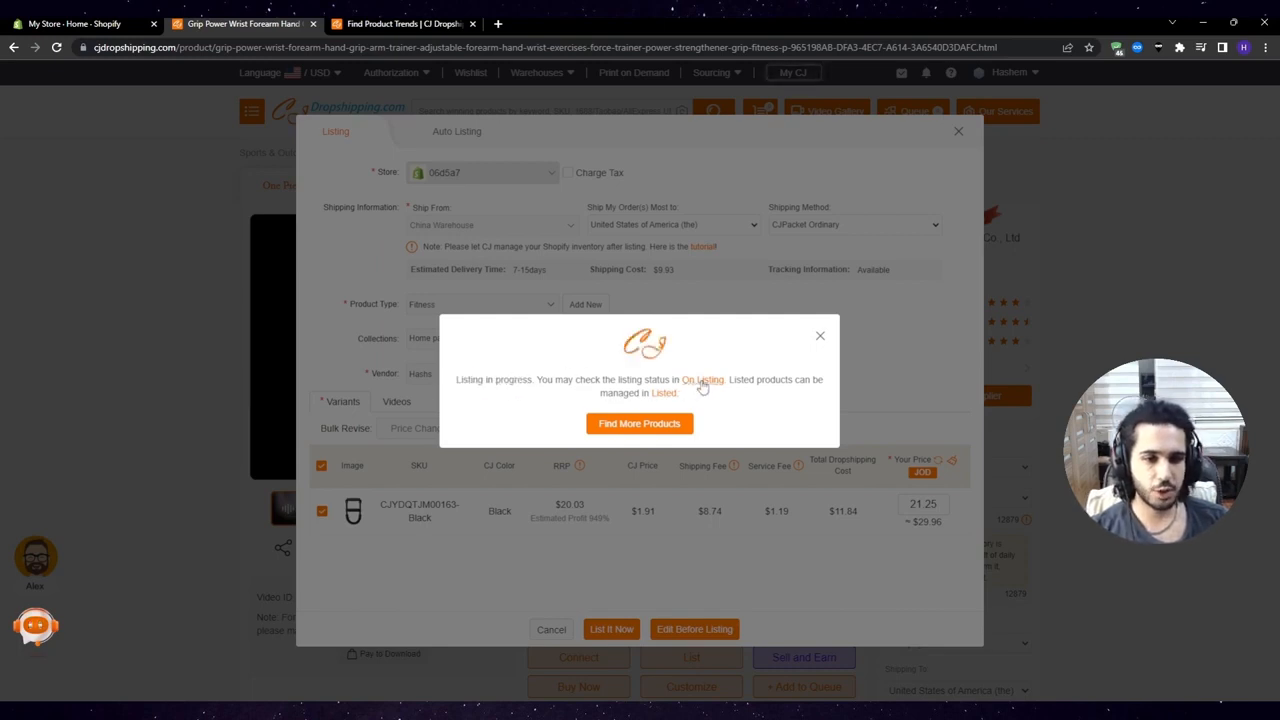
Check the product's listing status in CJdropshipping, then switch to the Shopify admin and open the imported forearm grip trainer.
click(703, 382)
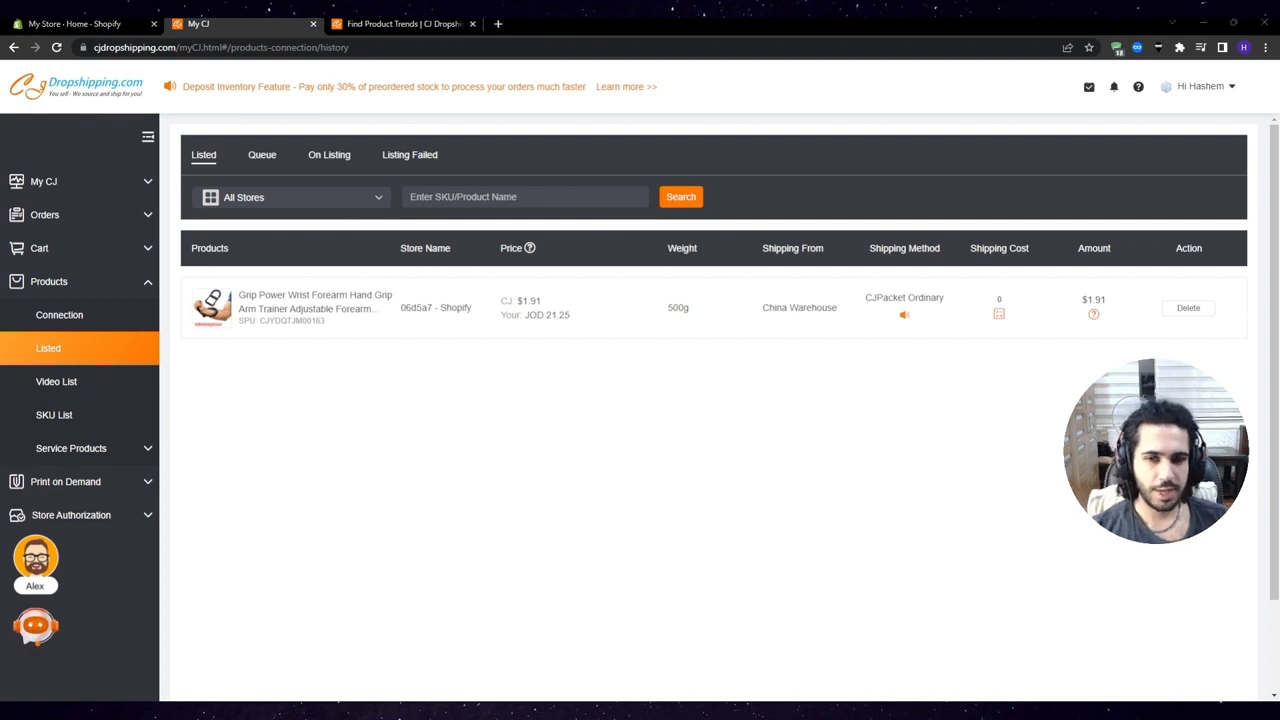
click(81, 22)
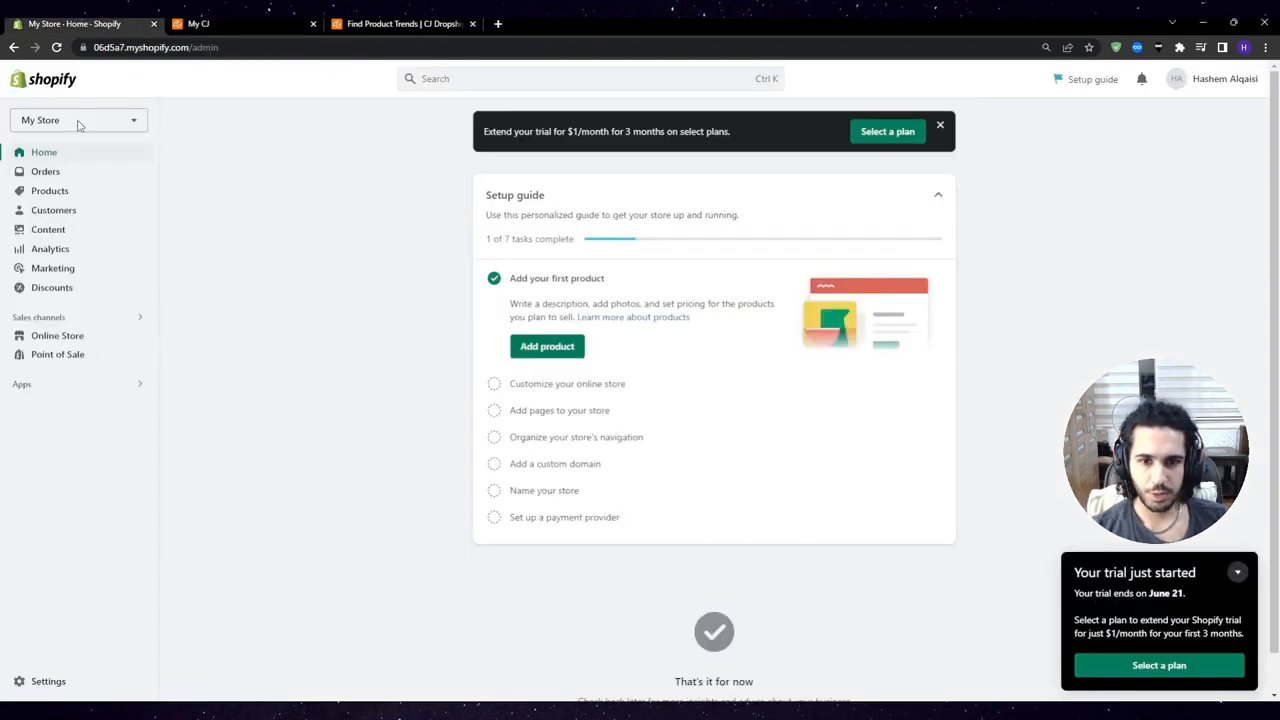
click(66, 192)
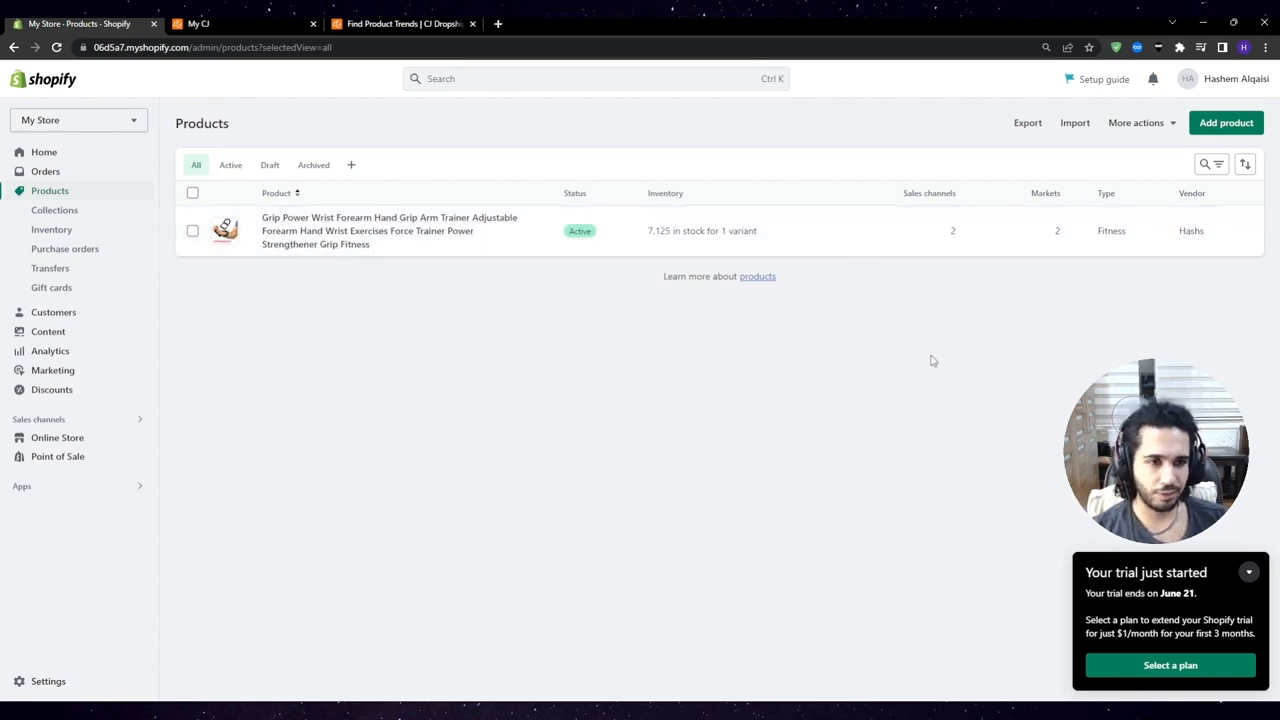
click(1249, 572)
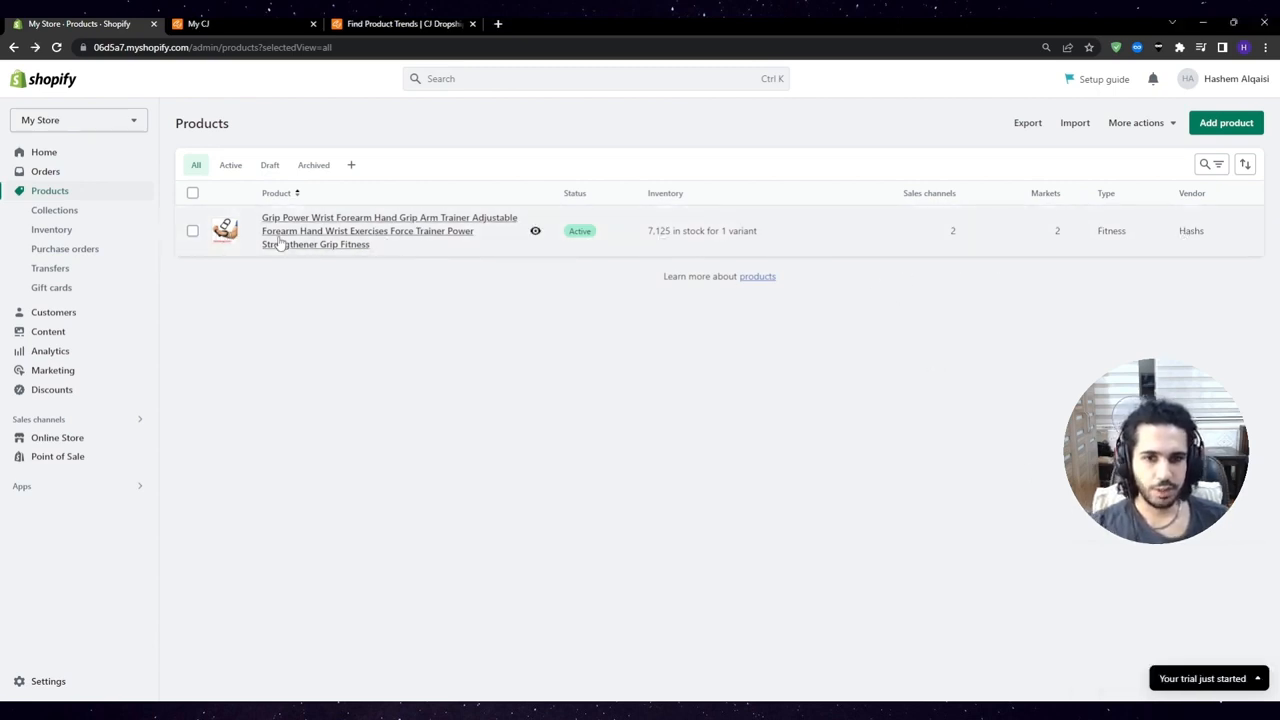
click(784, 243)
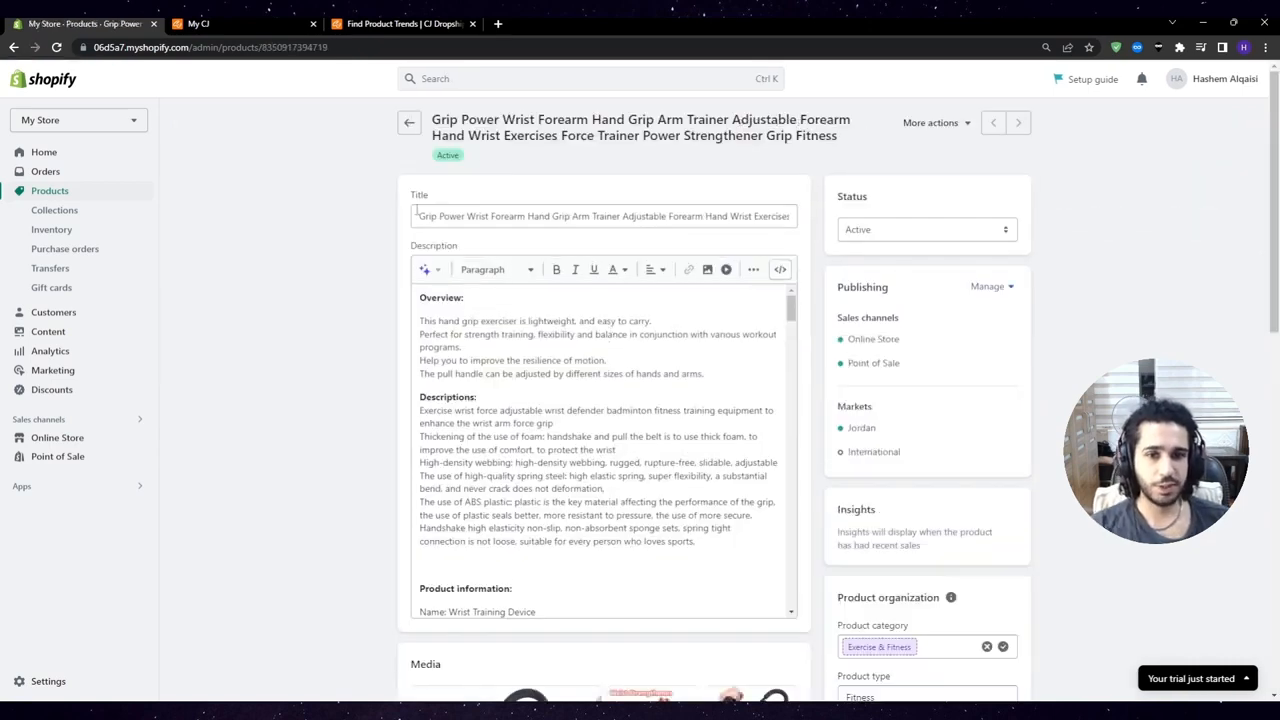
Review the imported product's title and read through its description, including the product information and package content.
drag(416, 211, 748, 214)
click(367, 314)
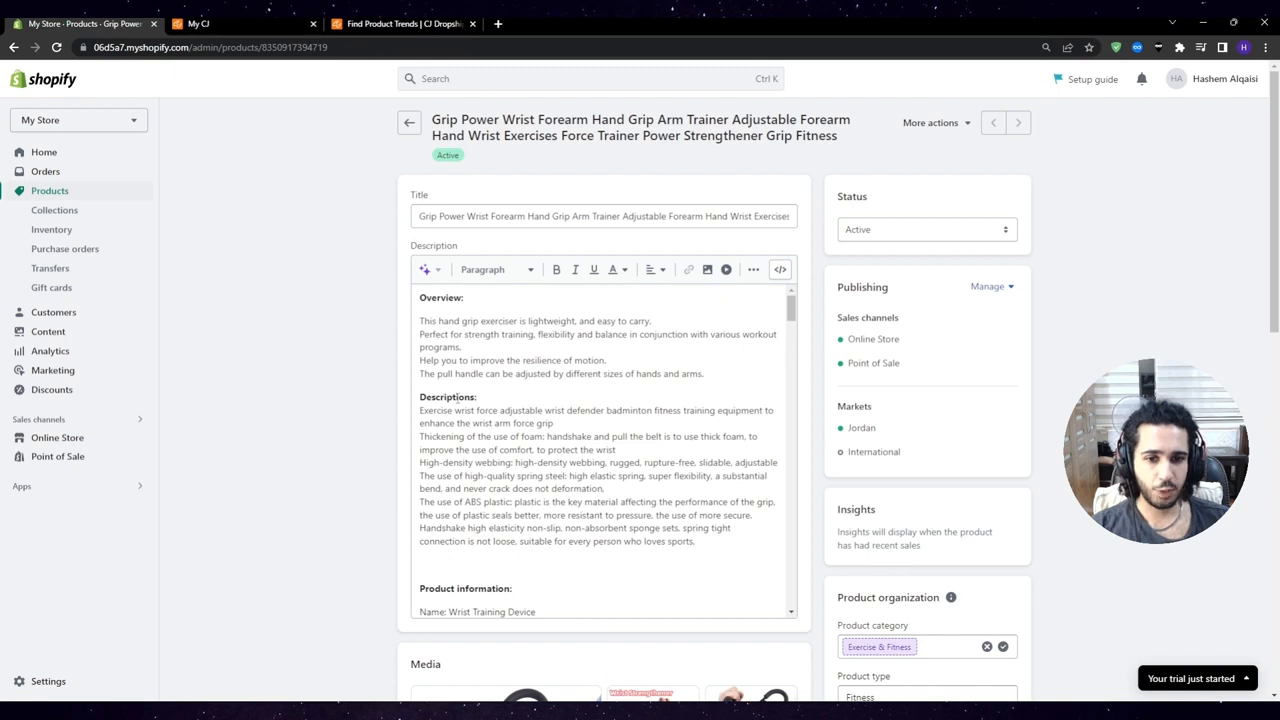
scroll(480, 472, down, 3)
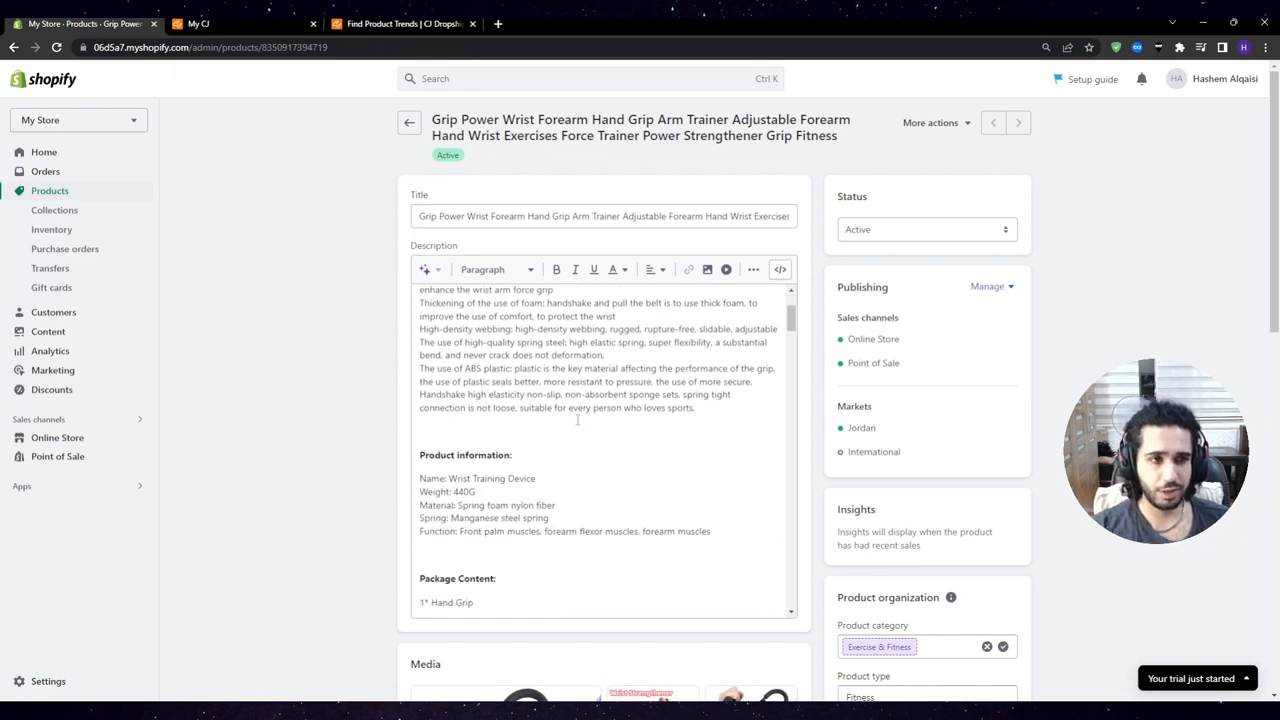
scroll(600, 440, down, 3)
scroll(590, 440, up, 3)
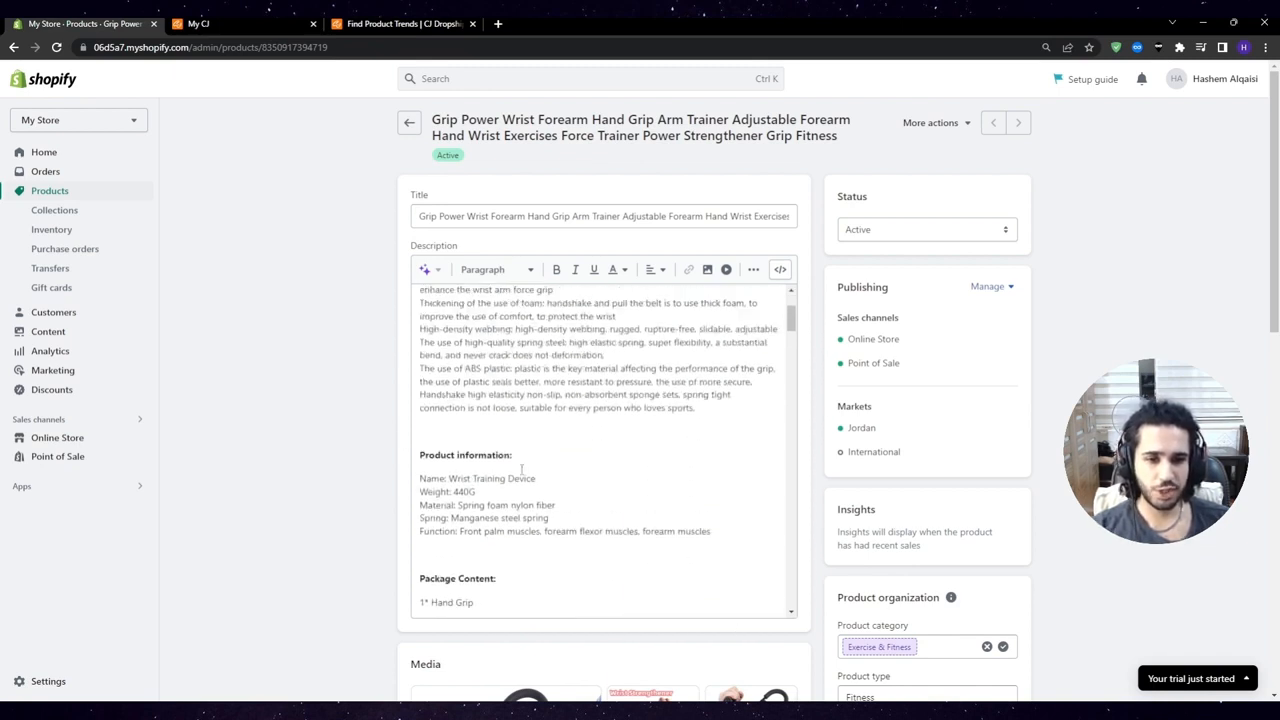
Delete and restore the last letter of "Wrist Training Device" in the description's product information and save the product.
click(556, 479)
key(BackSpace)
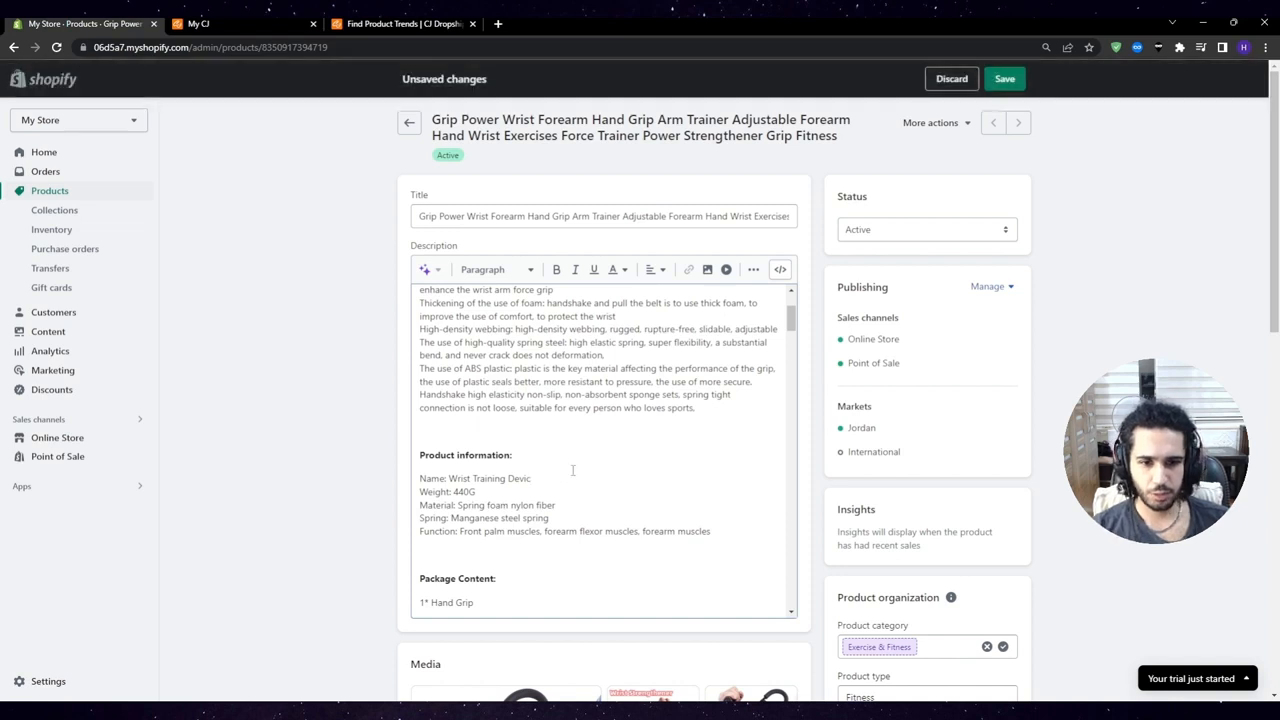
click(1003, 80)
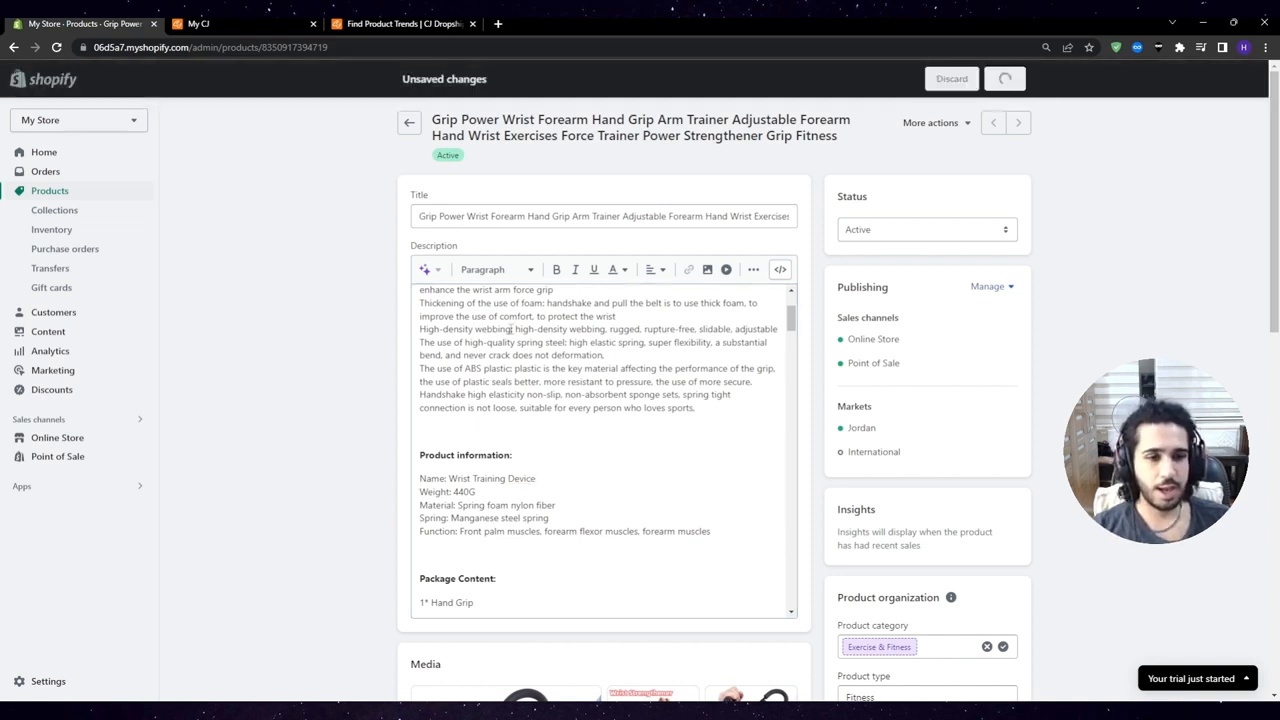